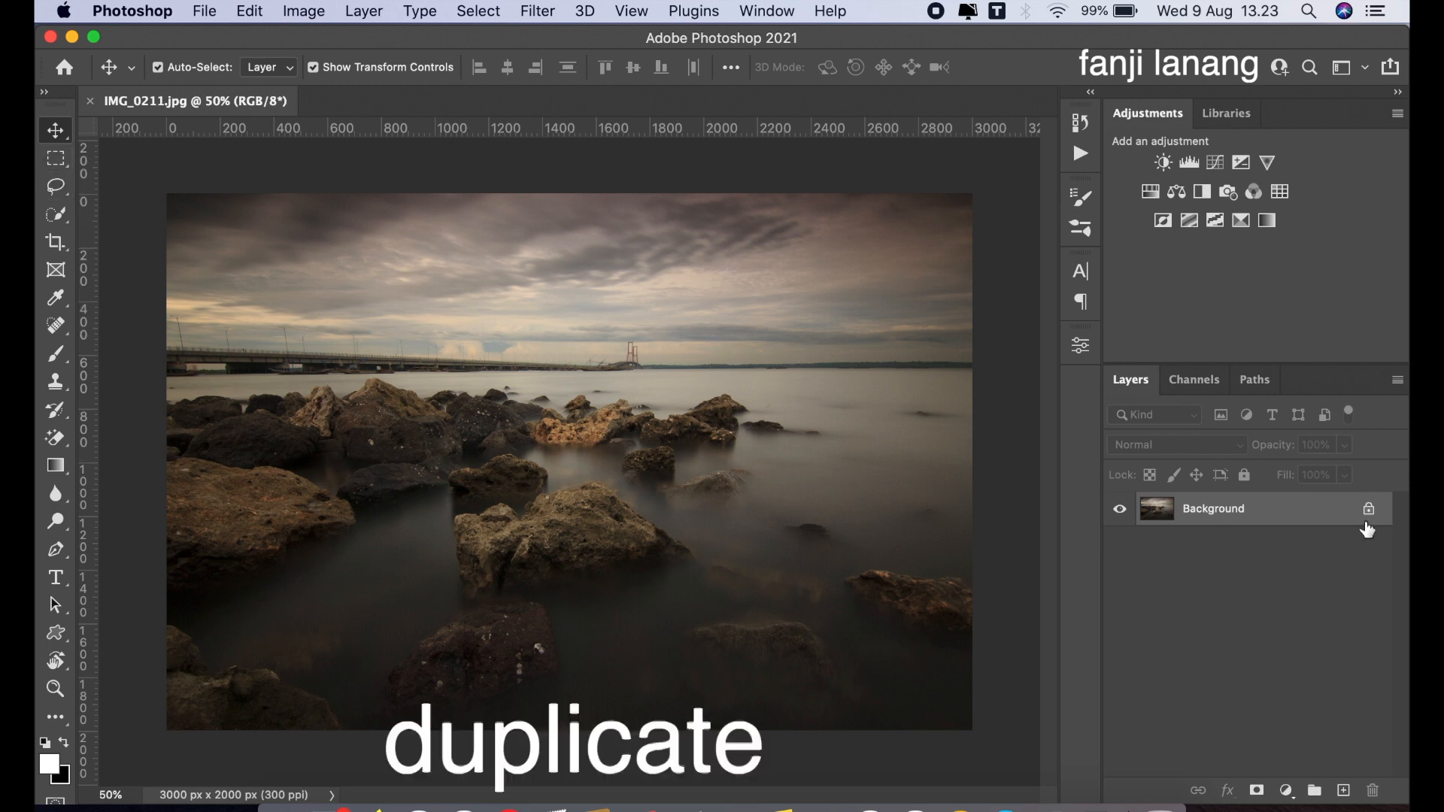
# - Duplicate the Background layer and open the copy in the Camera Raw Filter
pyautogui.moveTo(1294, 517); pyautogui.dragTo(1343, 790)
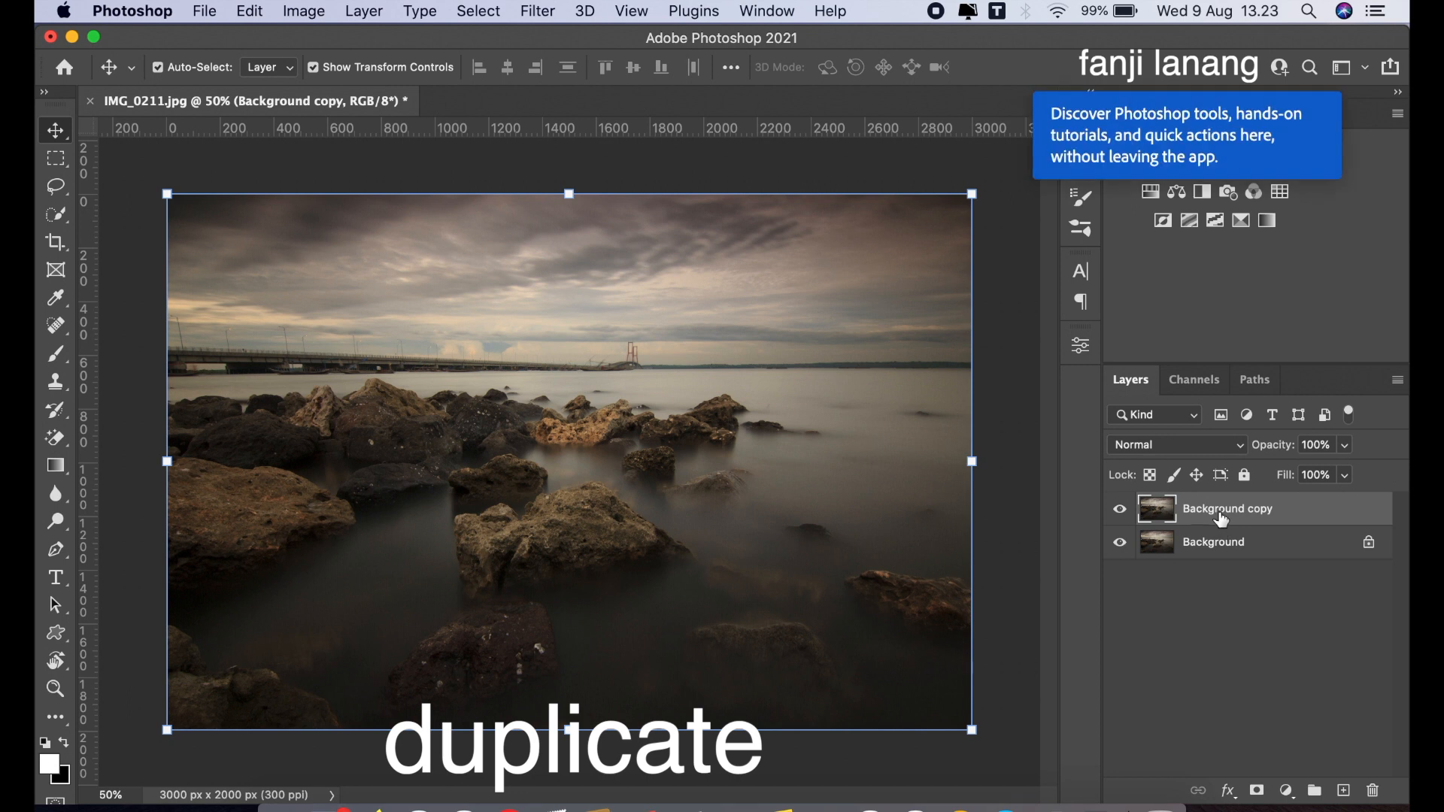
pyautogui.click(538, 12)
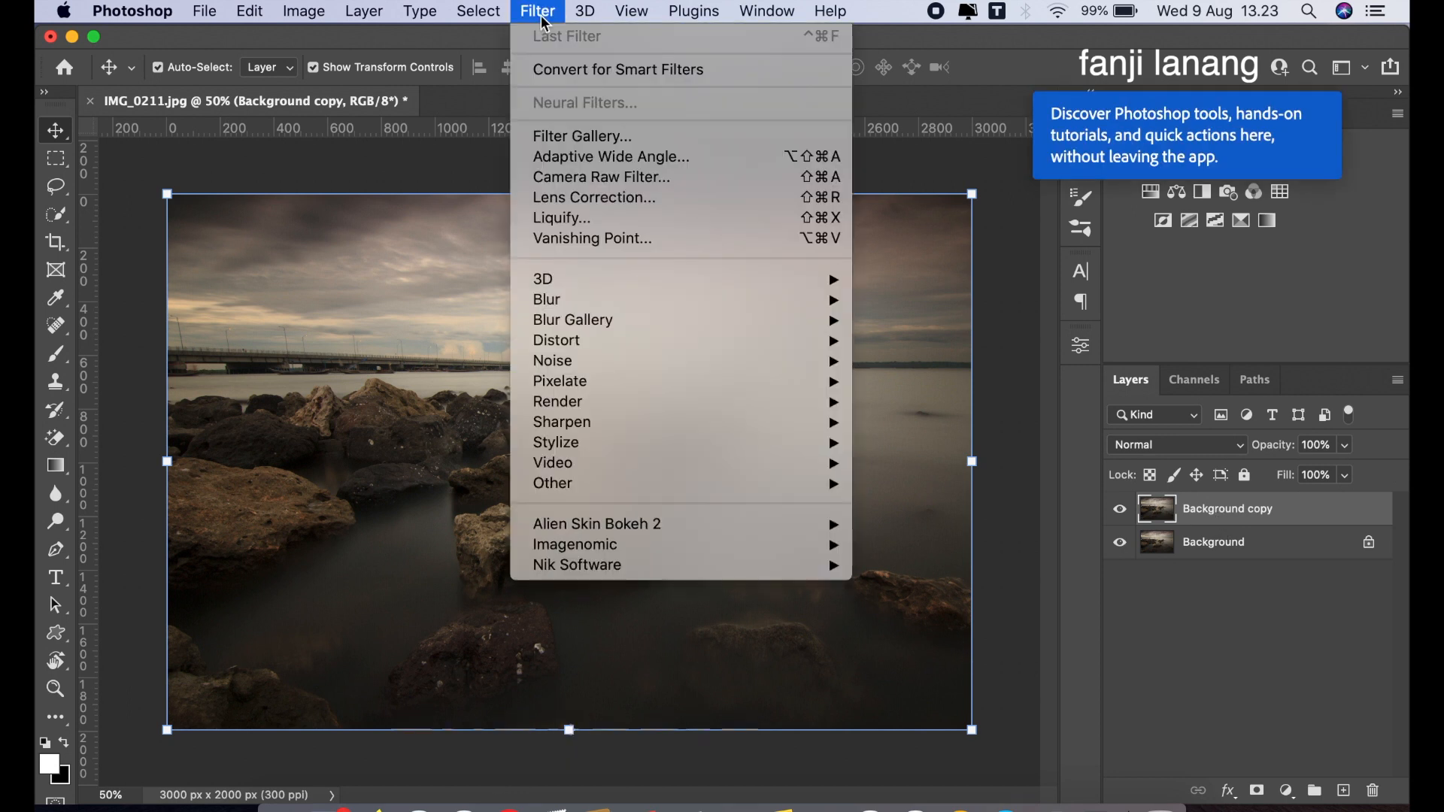
pyautogui.click(606, 179)
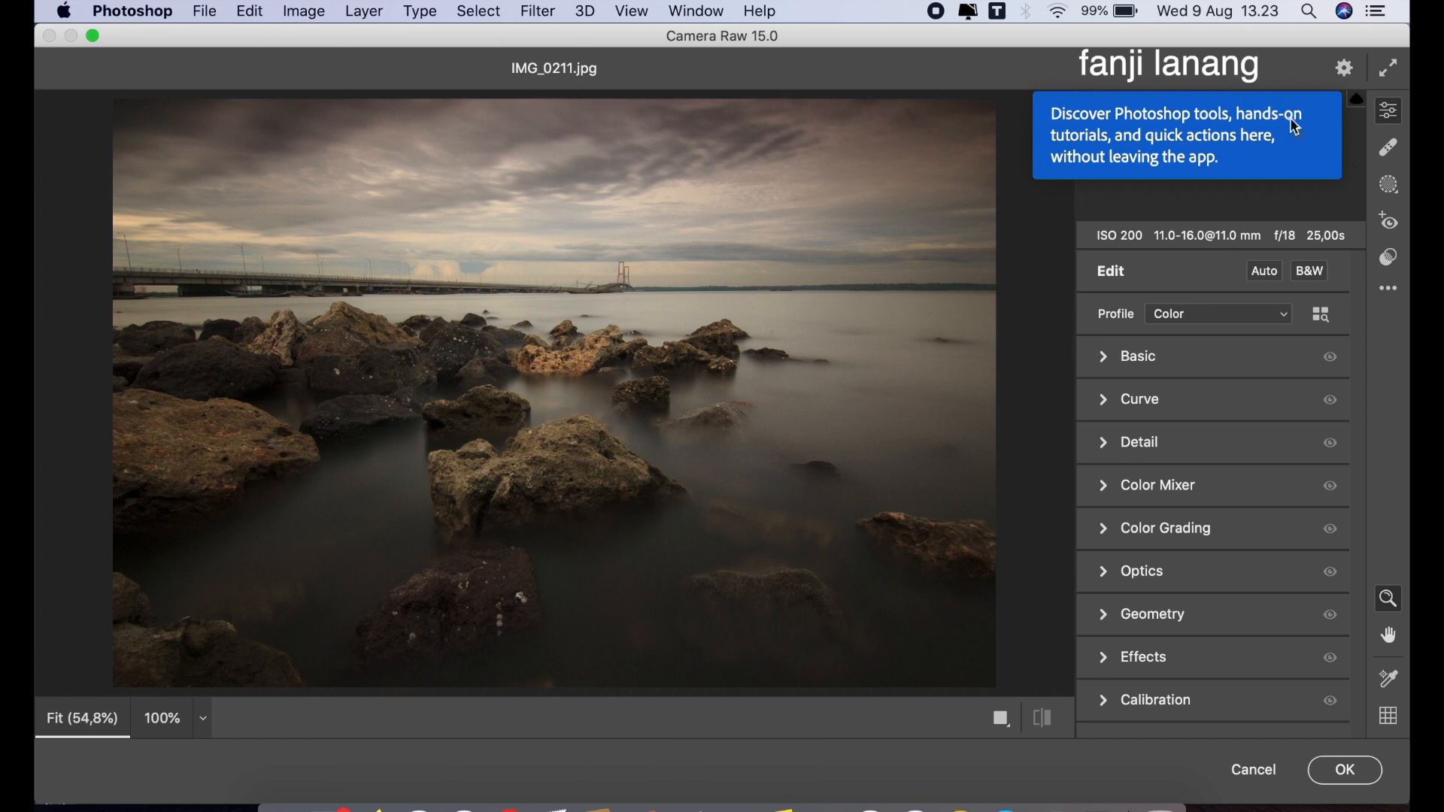
pyautogui.click(1385, 356)
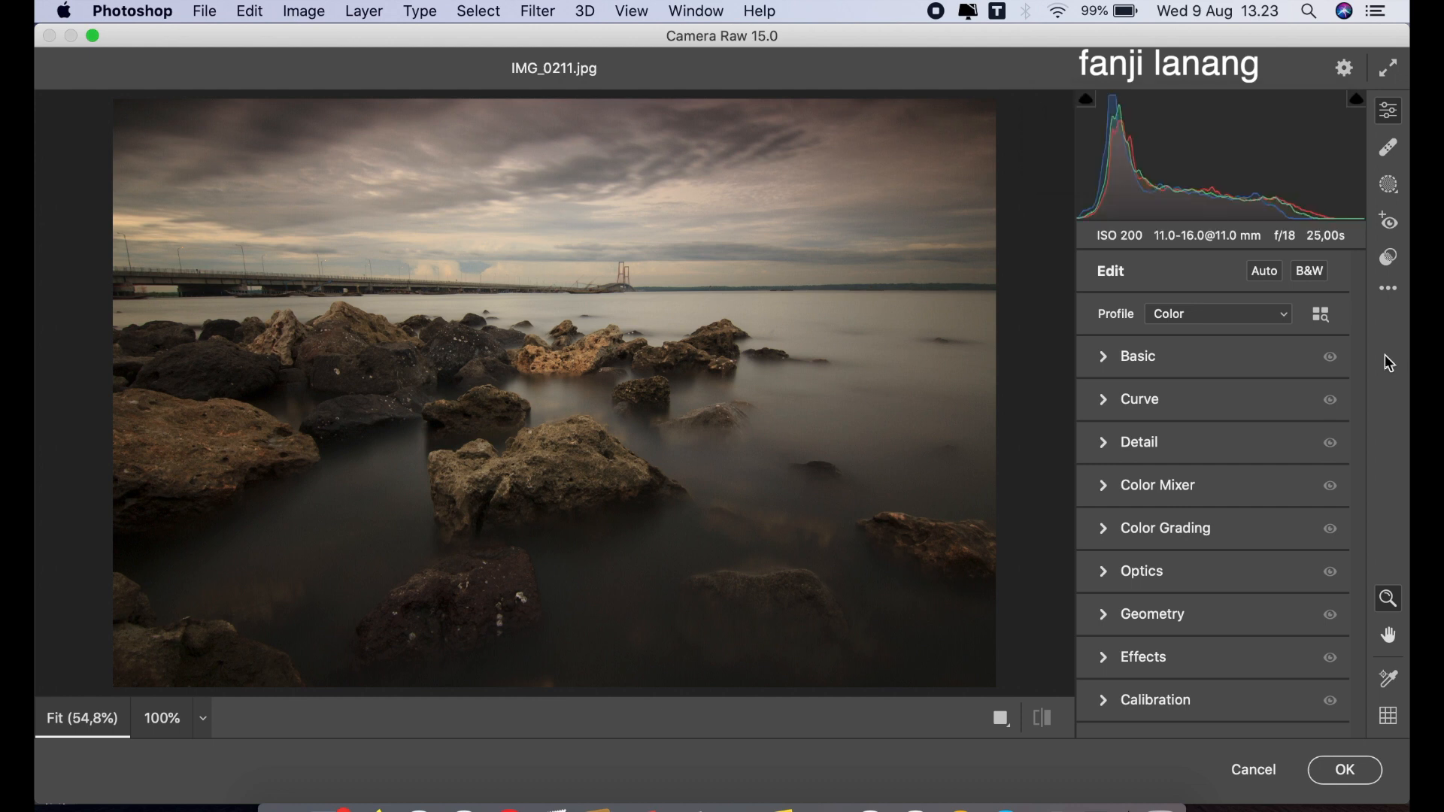
# - In the Basic adjustments, set Highlights to -100 and Shadows to +100
pyautogui.click(1104, 359)
pyautogui.click(1149, 513)
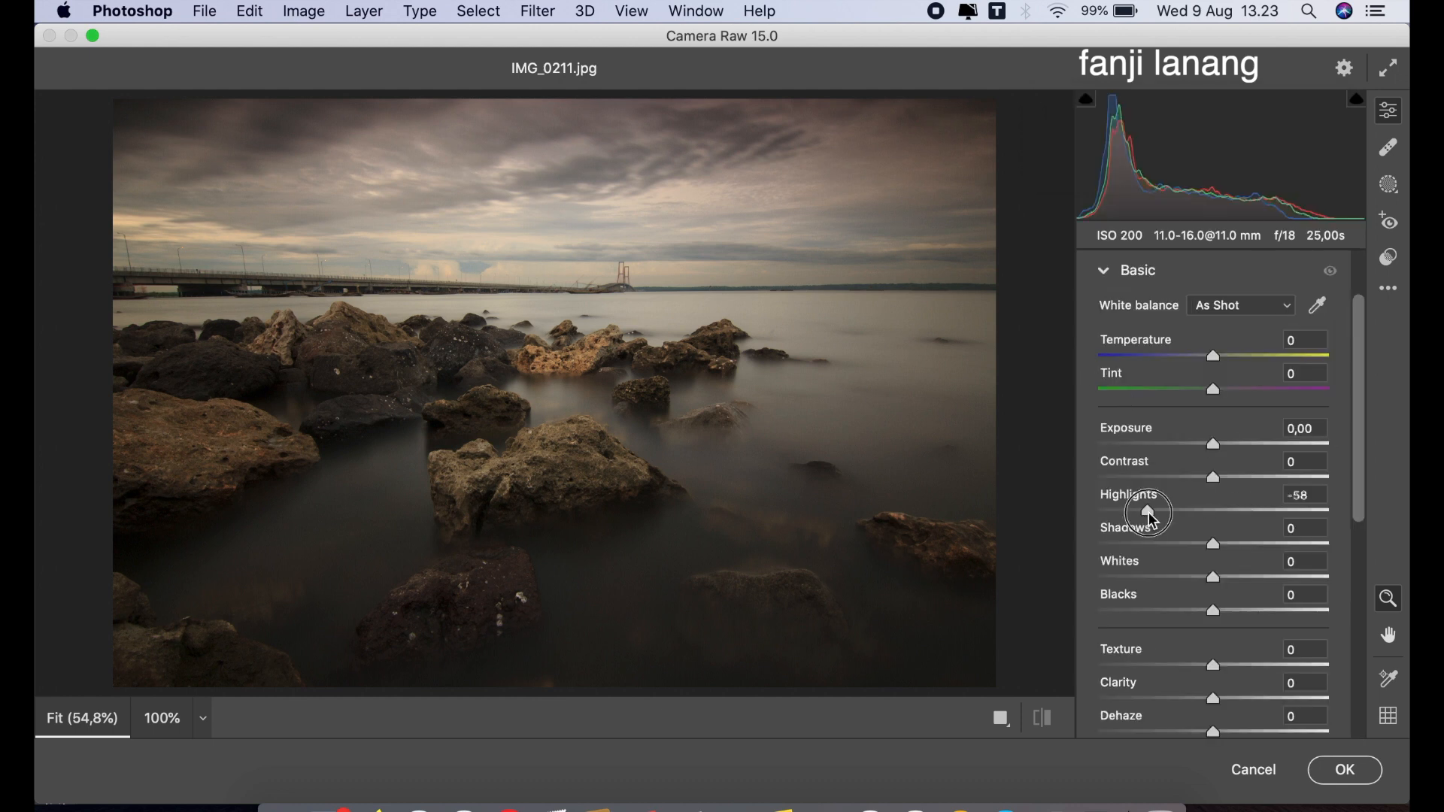
pyautogui.moveTo(1248, 552); pyautogui.dragTo(1407, 553)
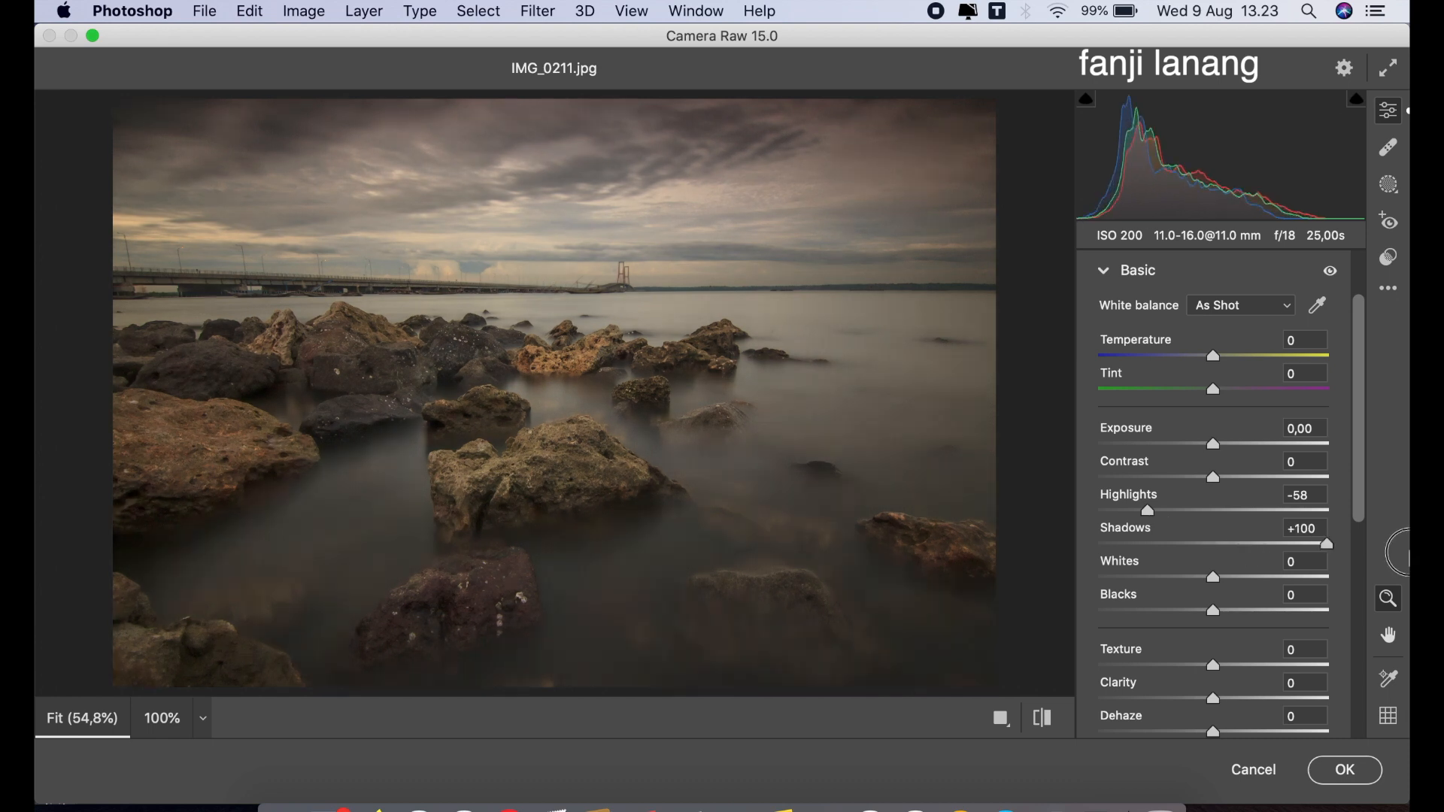
pyautogui.moveTo(1147, 511); pyautogui.dragTo(967, 552)
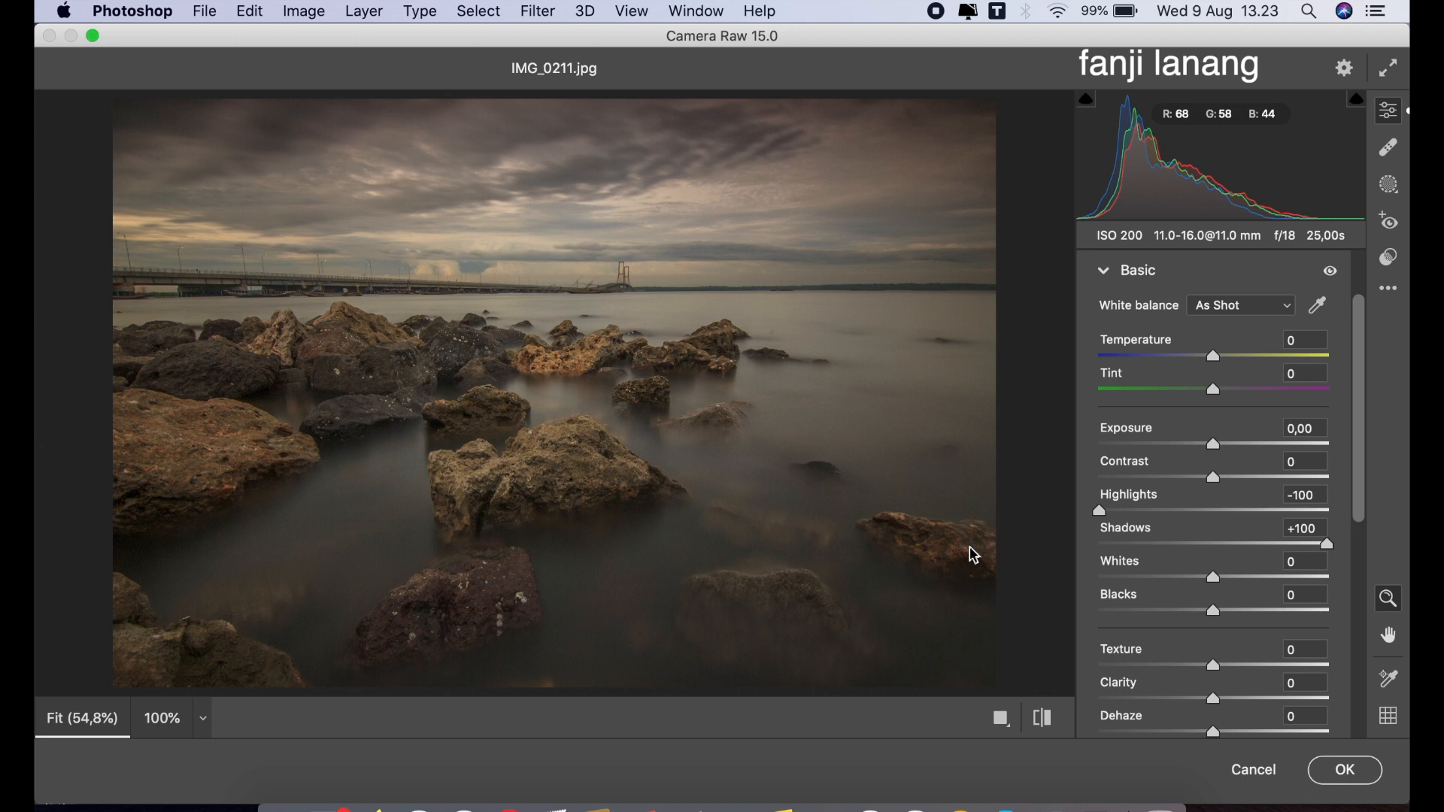
# - Set Contrast to +10, Blacks to -10, Texture to +14 and Clarity to +15 in the Basic adjustments
pyautogui.moveTo(1225, 485); pyautogui.dragTo(1229, 485)
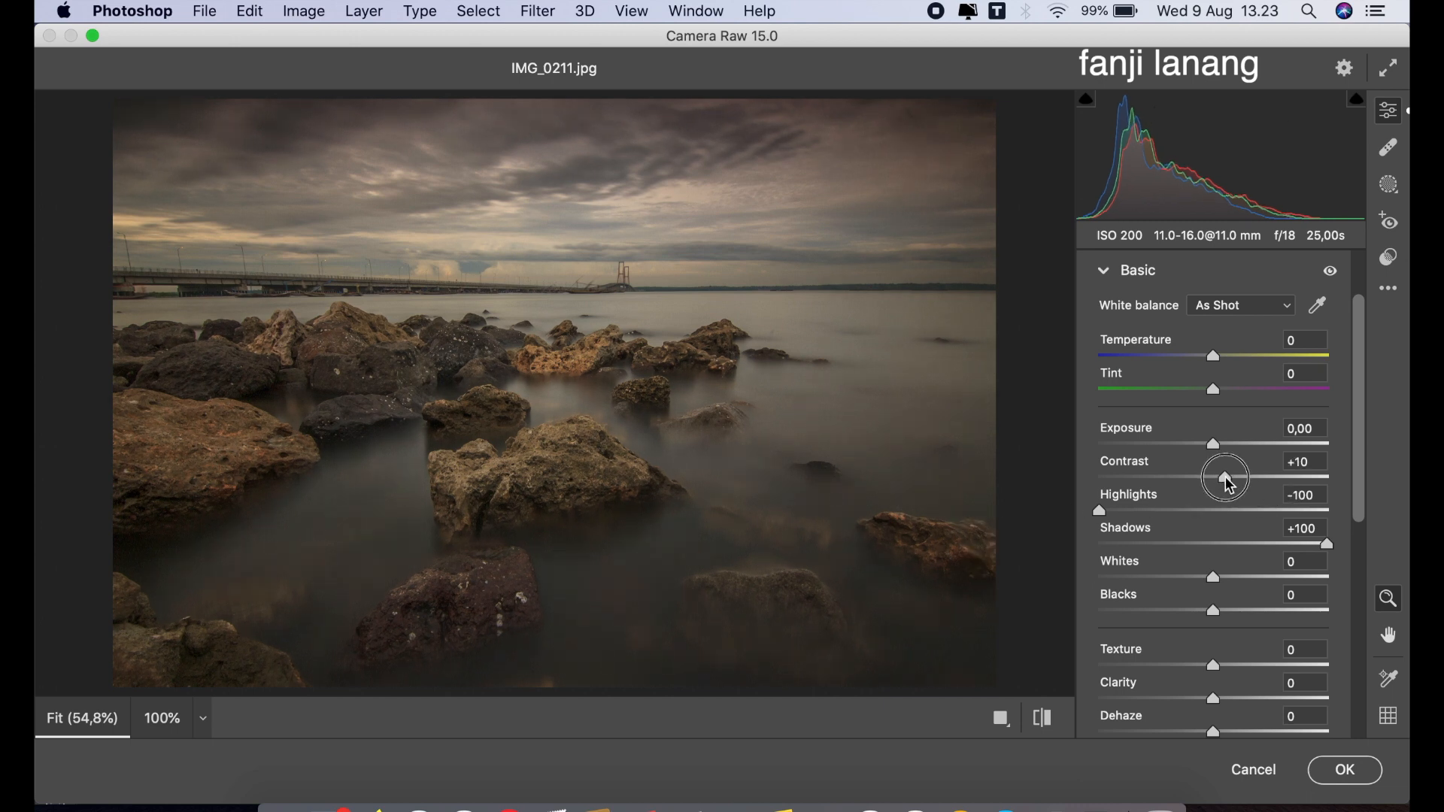
pyautogui.moveTo(1212, 611); pyautogui.dragTo(1202, 611)
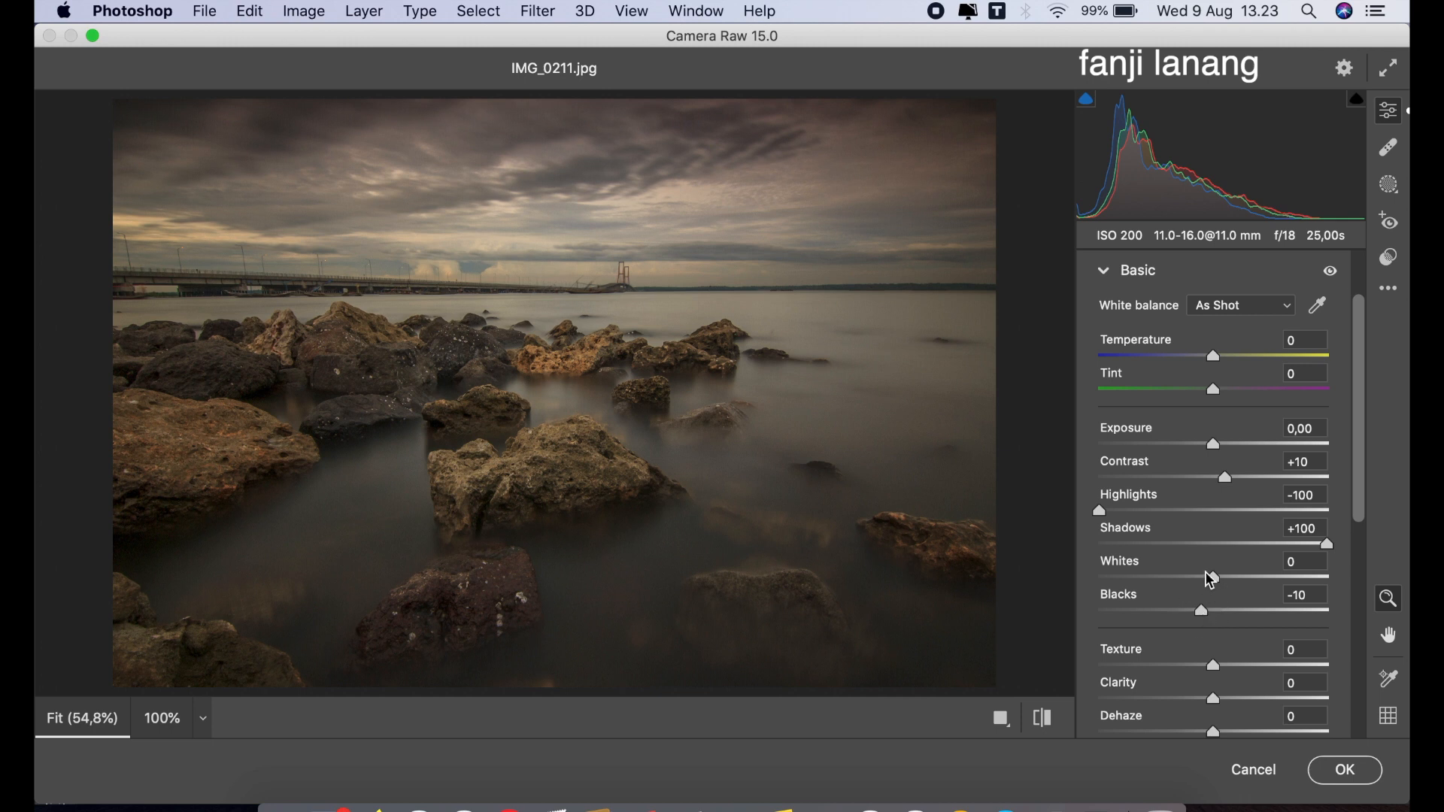
pyautogui.moveTo(1214, 701)
pyautogui.mouseDown()
pyautogui.moveTo(1229, 708)
pyautogui.moveTo(1230, 666)
pyautogui.moveTo(1359, 677)
pyautogui.moveTo(1226, 677)
pyautogui.moveTo(1232, 715)
pyautogui.mouseUp()
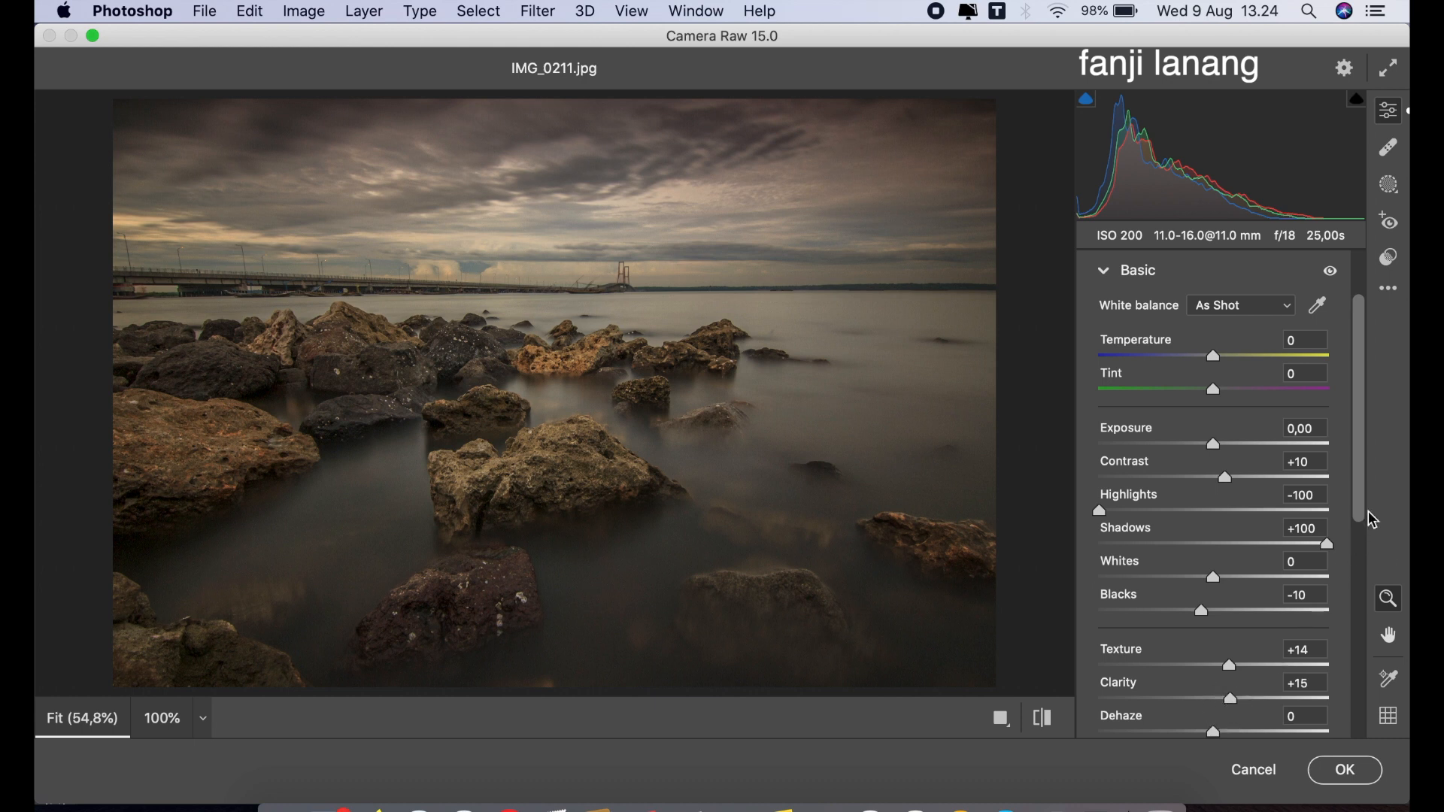
# - Cool the photo's white balance by setting Temperature to -20
pyautogui.moveTo(1366, 506); pyautogui.dragTo(1364, 564)
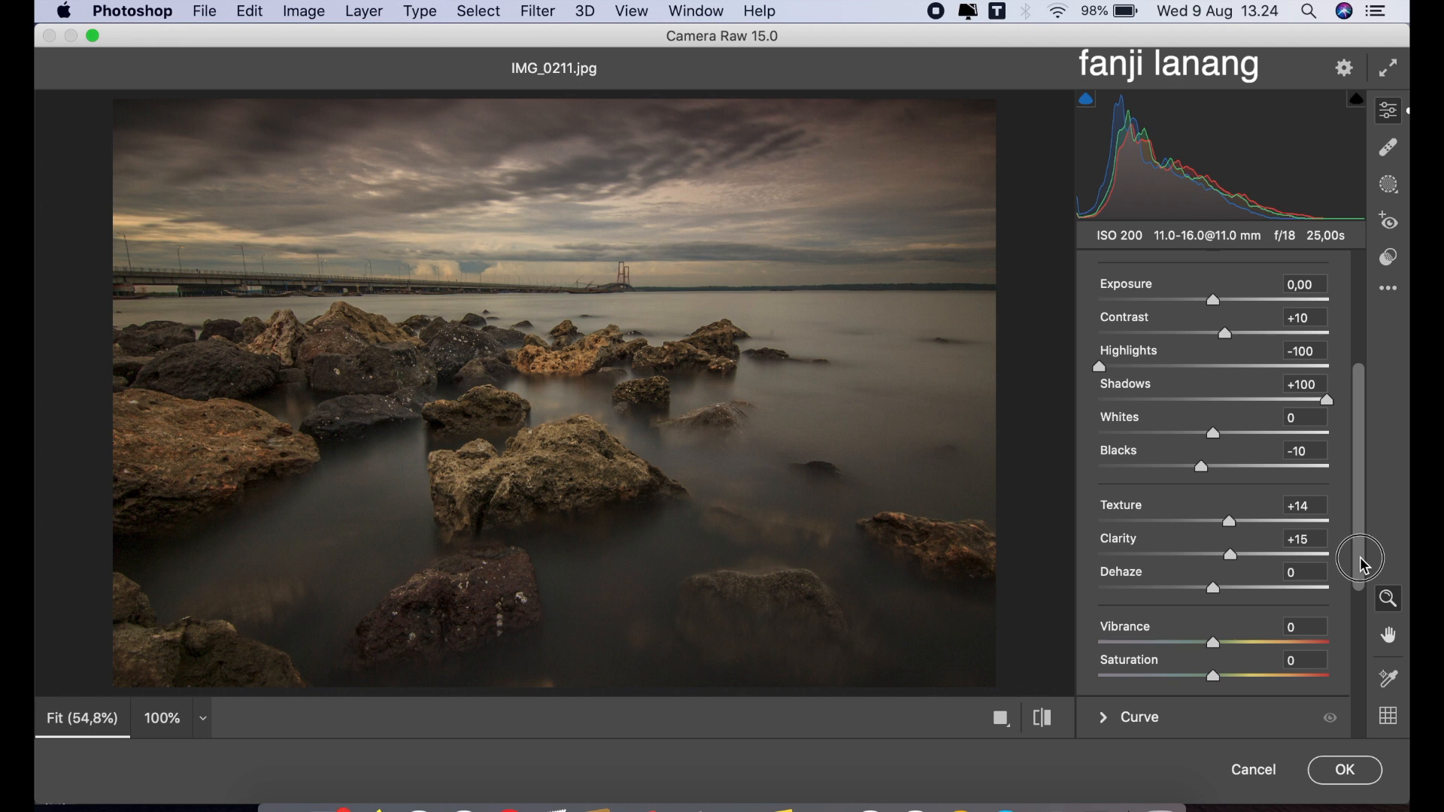
pyautogui.moveTo(1365, 564); pyautogui.dragTo(1362, 500)
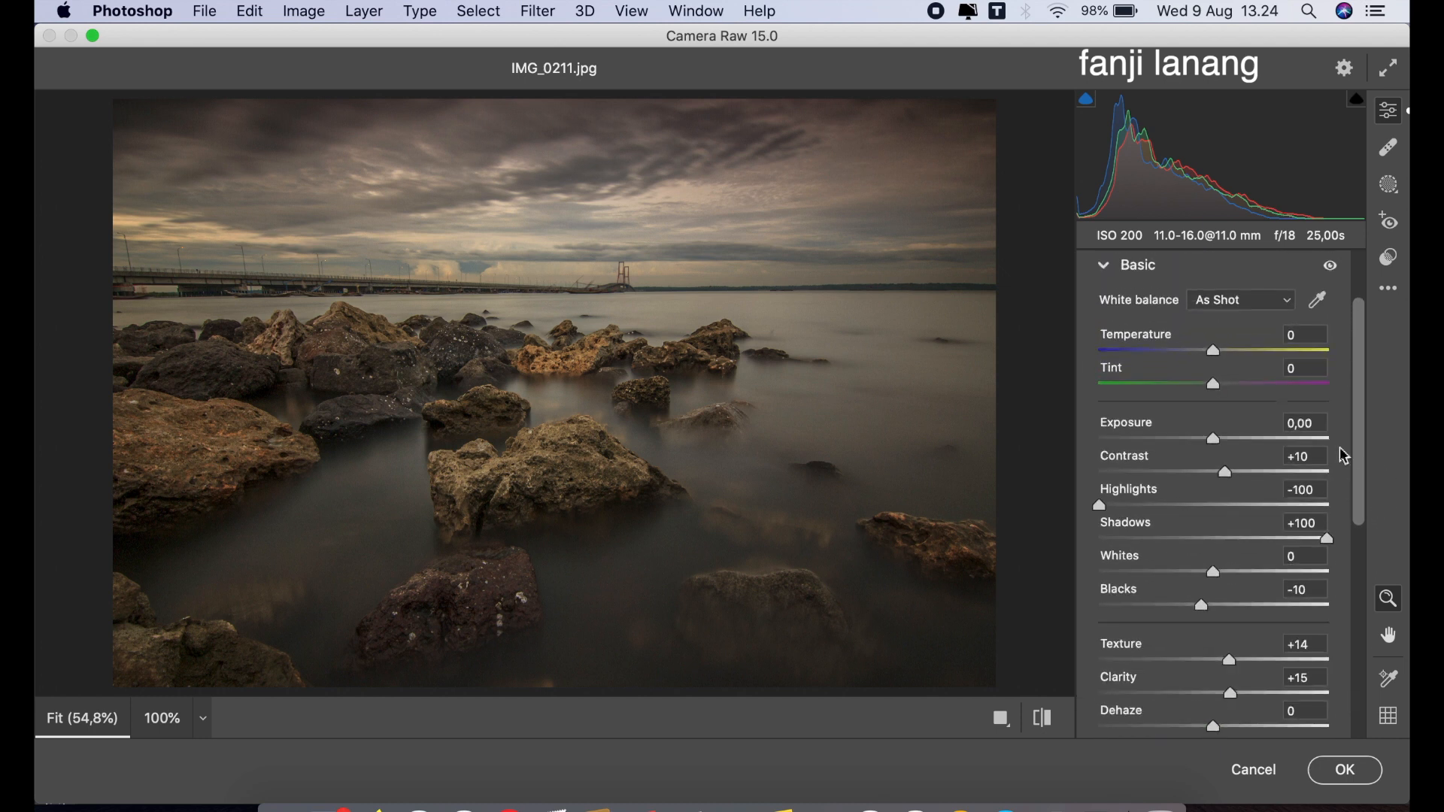
pyautogui.click(1204, 350)
pyautogui.moveTo(1207, 357); pyautogui.dragTo(1195, 374)
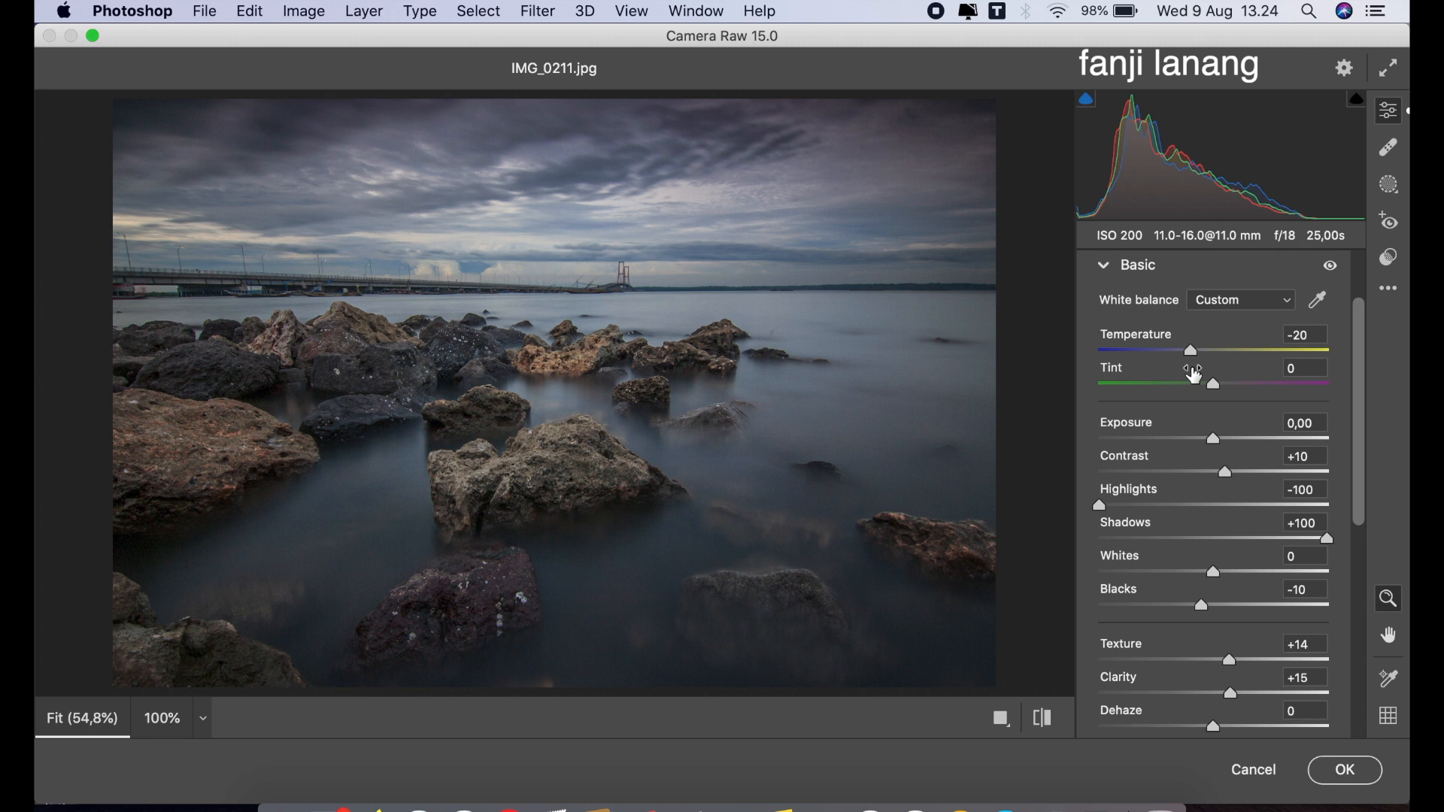
pyautogui.click(1105, 267)
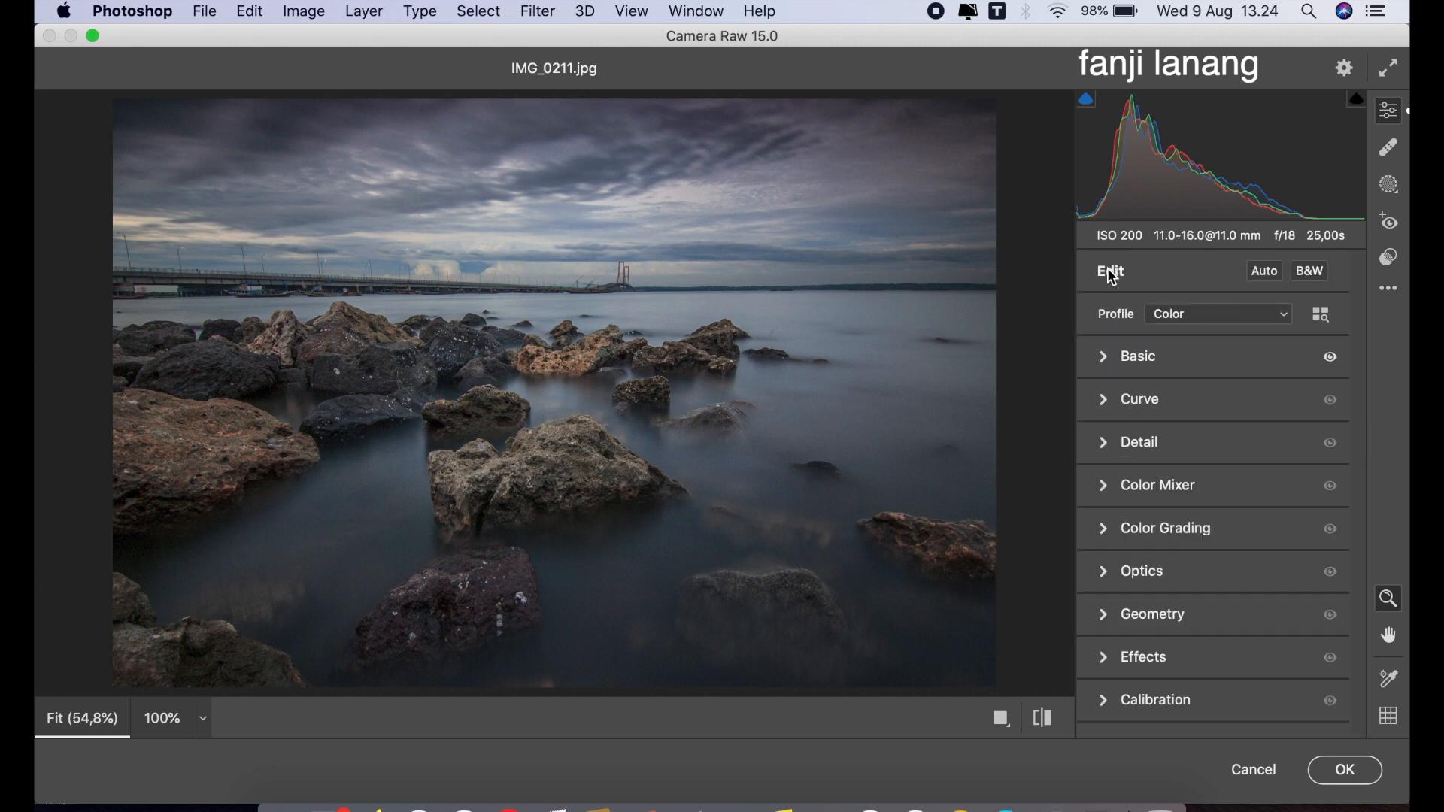
pyautogui.click(1114, 368)
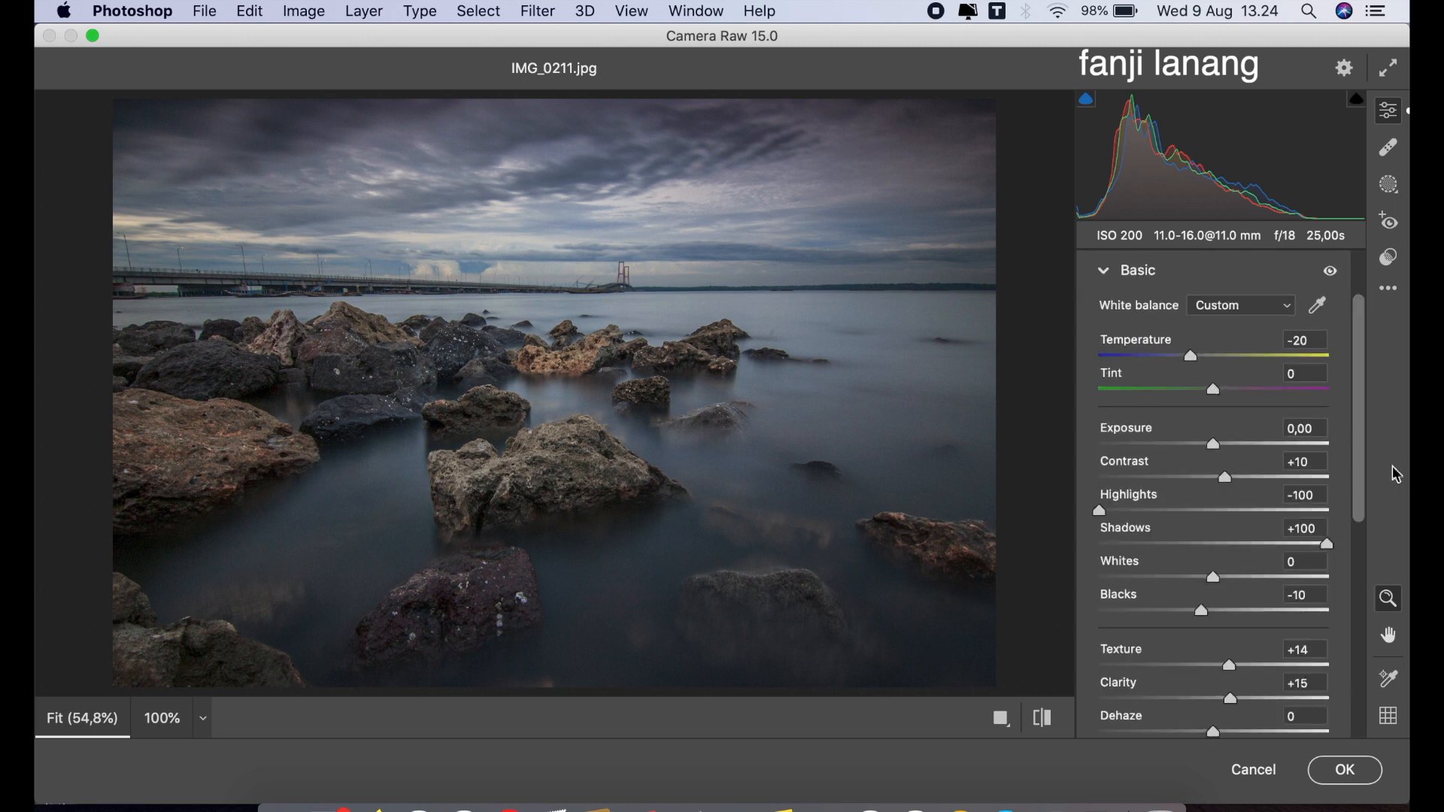
# - Set Vibrance to +25 and Saturation to +10, and compare the photo with its default settings
pyautogui.click(1362, 492)
pyautogui.moveTo(1362, 492); pyautogui.dragTo(1358, 586)
pyautogui.click(1230, 600)
pyautogui.moveTo(1230, 596); pyautogui.dragTo(1230, 653)
pyautogui.click(1044, 721)
pyautogui.click(1044, 721)
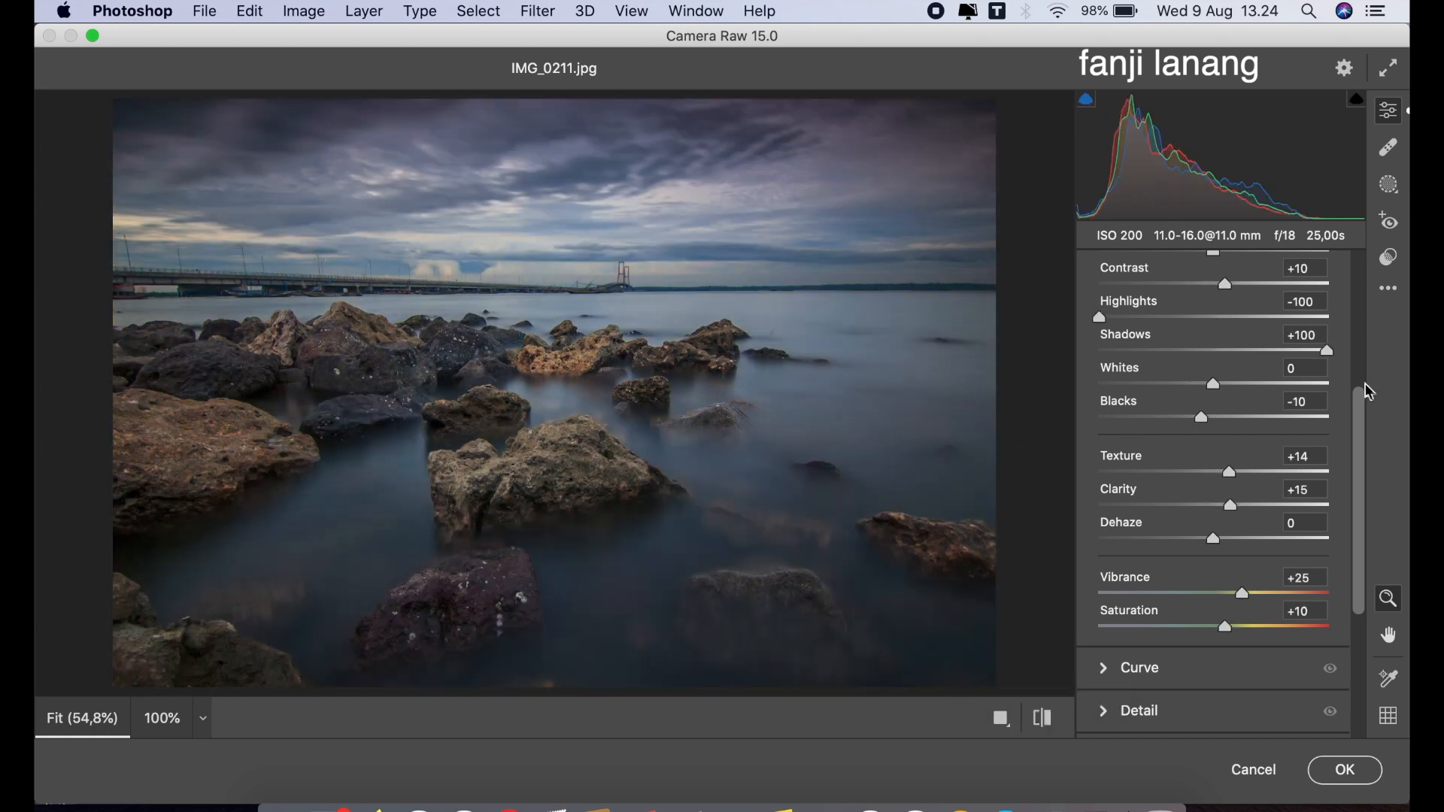
# - Set Exposure to +0,10, Whites to +30 and Highlights to -87 in the Basic adjustments
pyautogui.scroll(5, 1368, 391)
pyautogui.moveTo(1212, 534); pyautogui.dragTo(1227, 534)
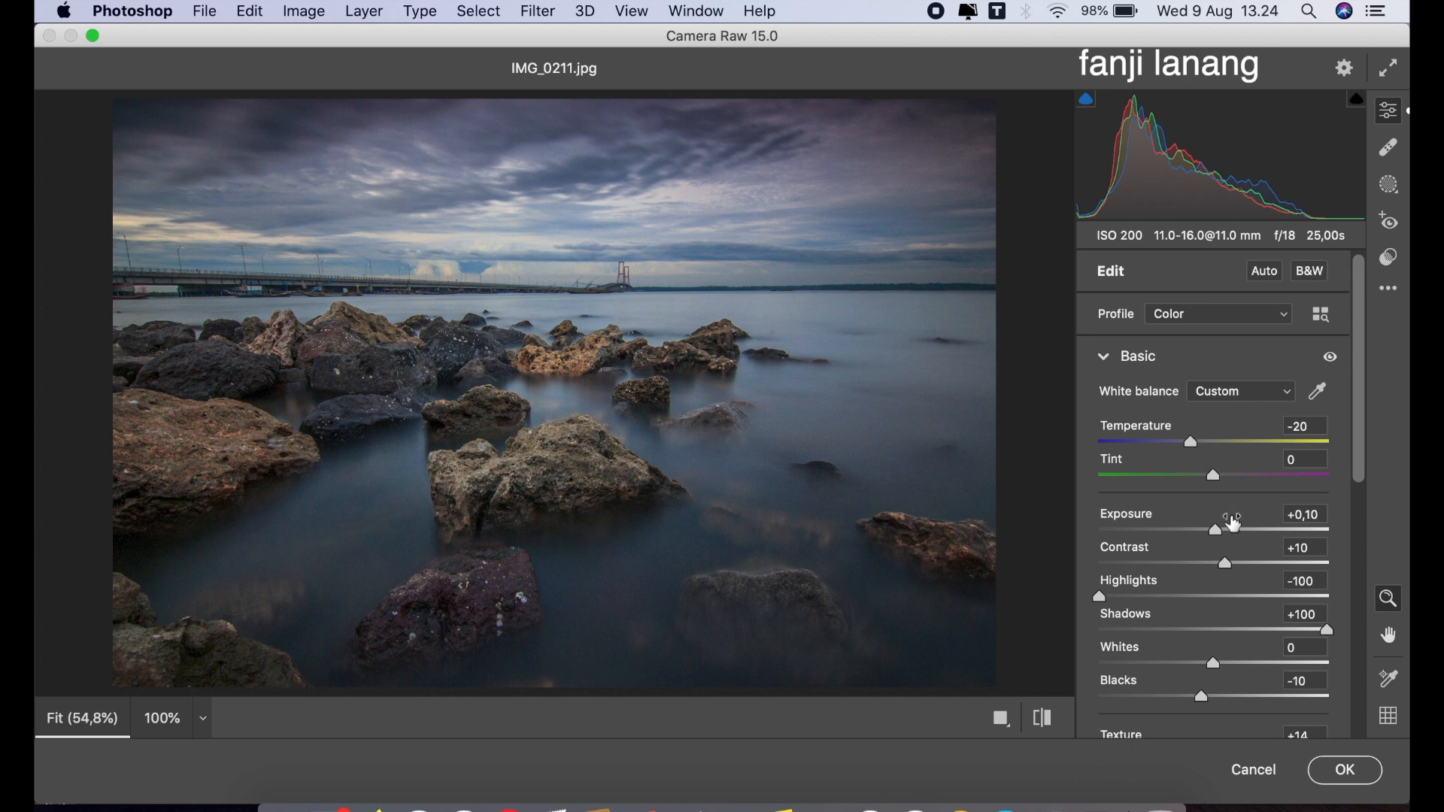
pyautogui.moveTo(1230, 665)
pyautogui.mouseDown()
pyautogui.moveTo(1270, 662)
pyautogui.moveTo(1249, 670)
pyautogui.mouseUp()
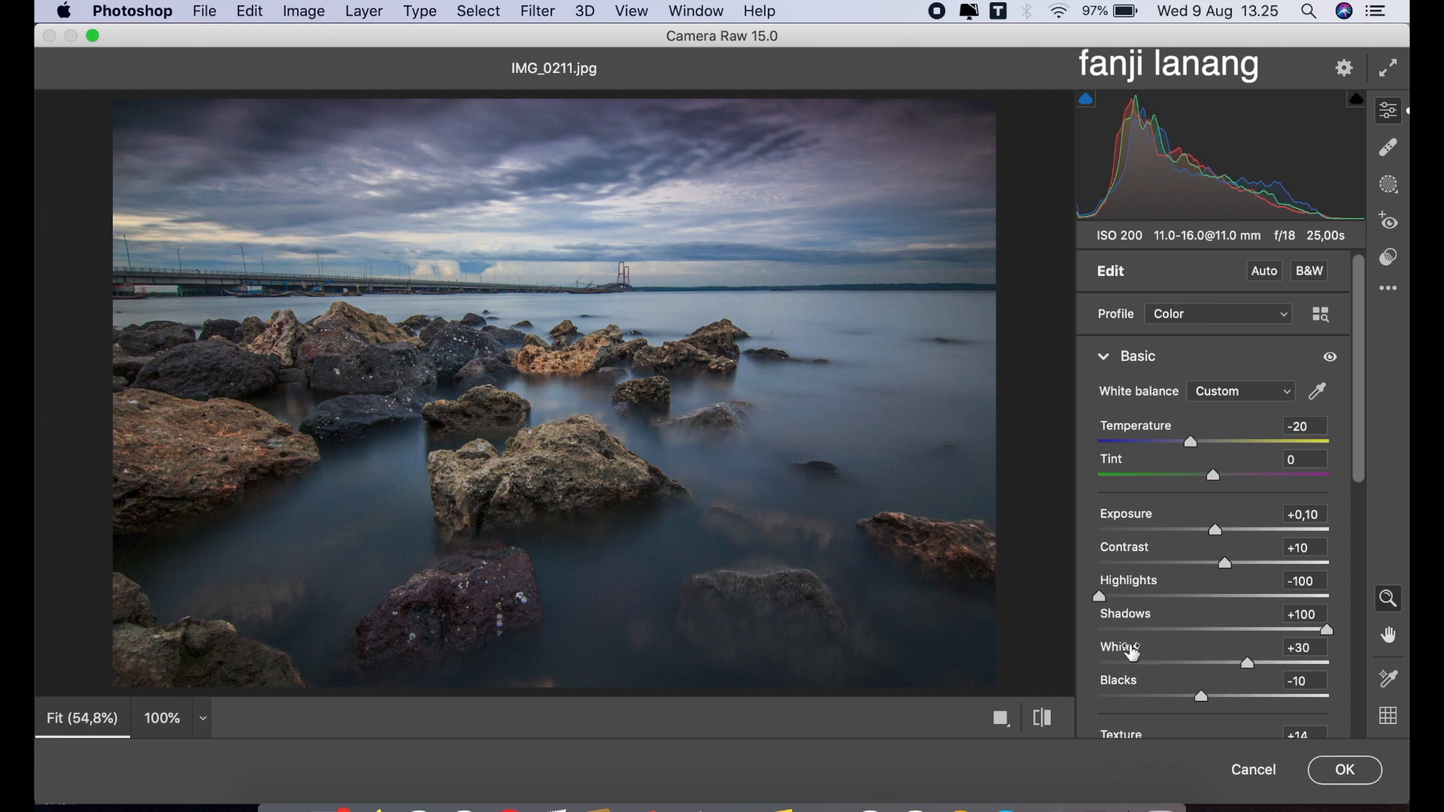
pyautogui.moveTo(1103, 598); pyautogui.dragTo(1118, 609)
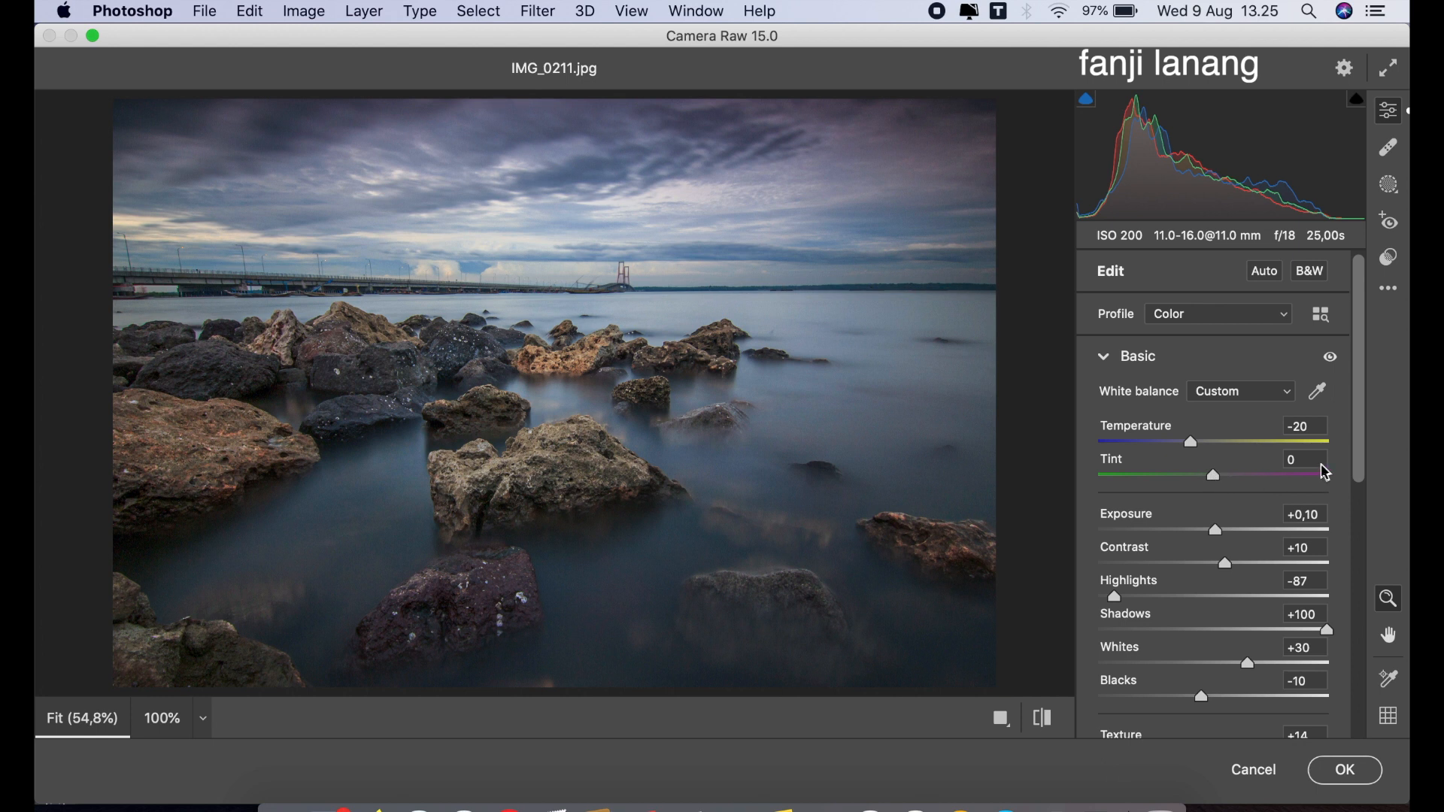
pyautogui.click(1198, 477)
pyautogui.moveTo(1197, 479); pyautogui.dragTo(1214, 489)
# - In the Color Mixer, set the hue of Blues to -4 and Purples to -100, and apply the Camera Raw edits to the layer
pyautogui.click(1110, 357)
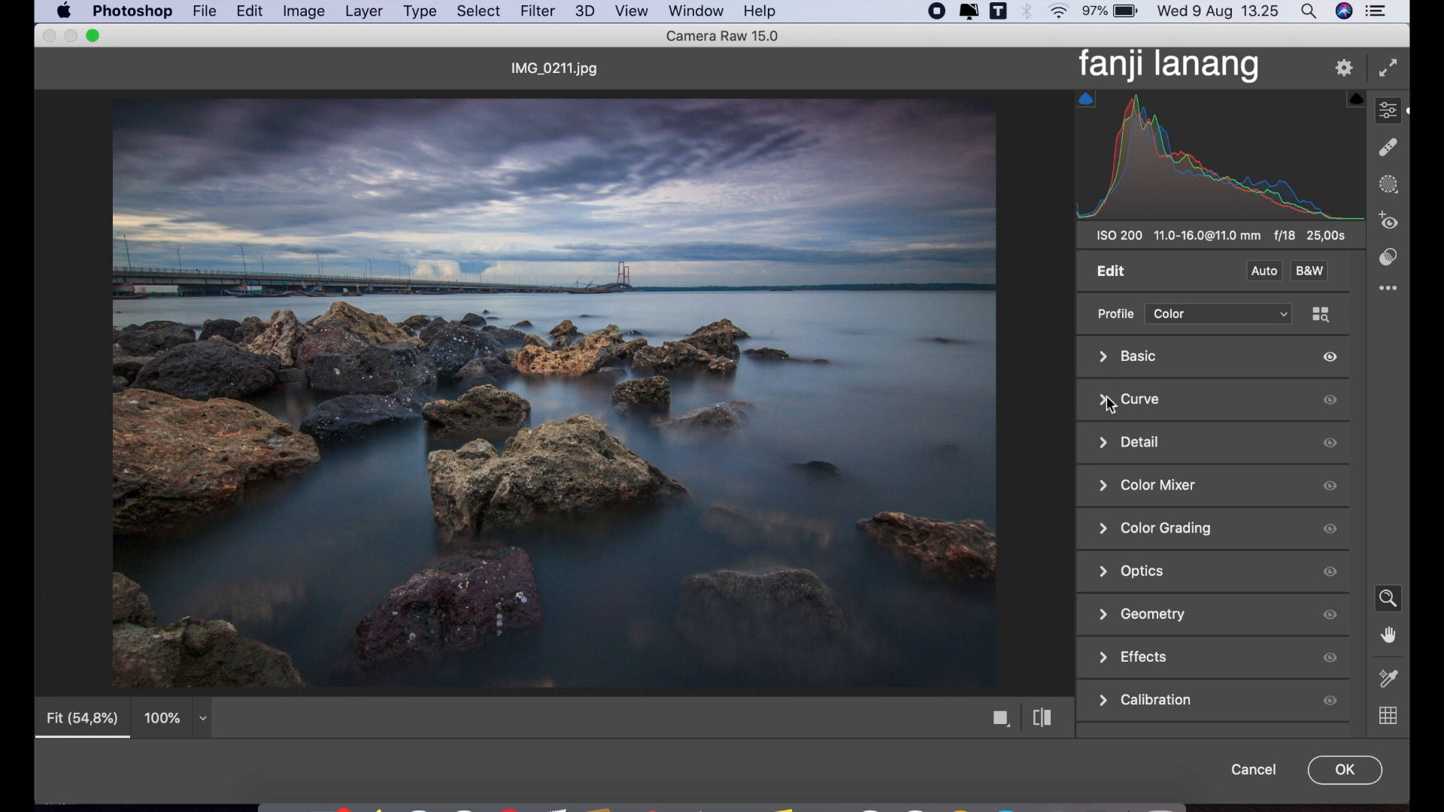
pyautogui.click(1106, 496)
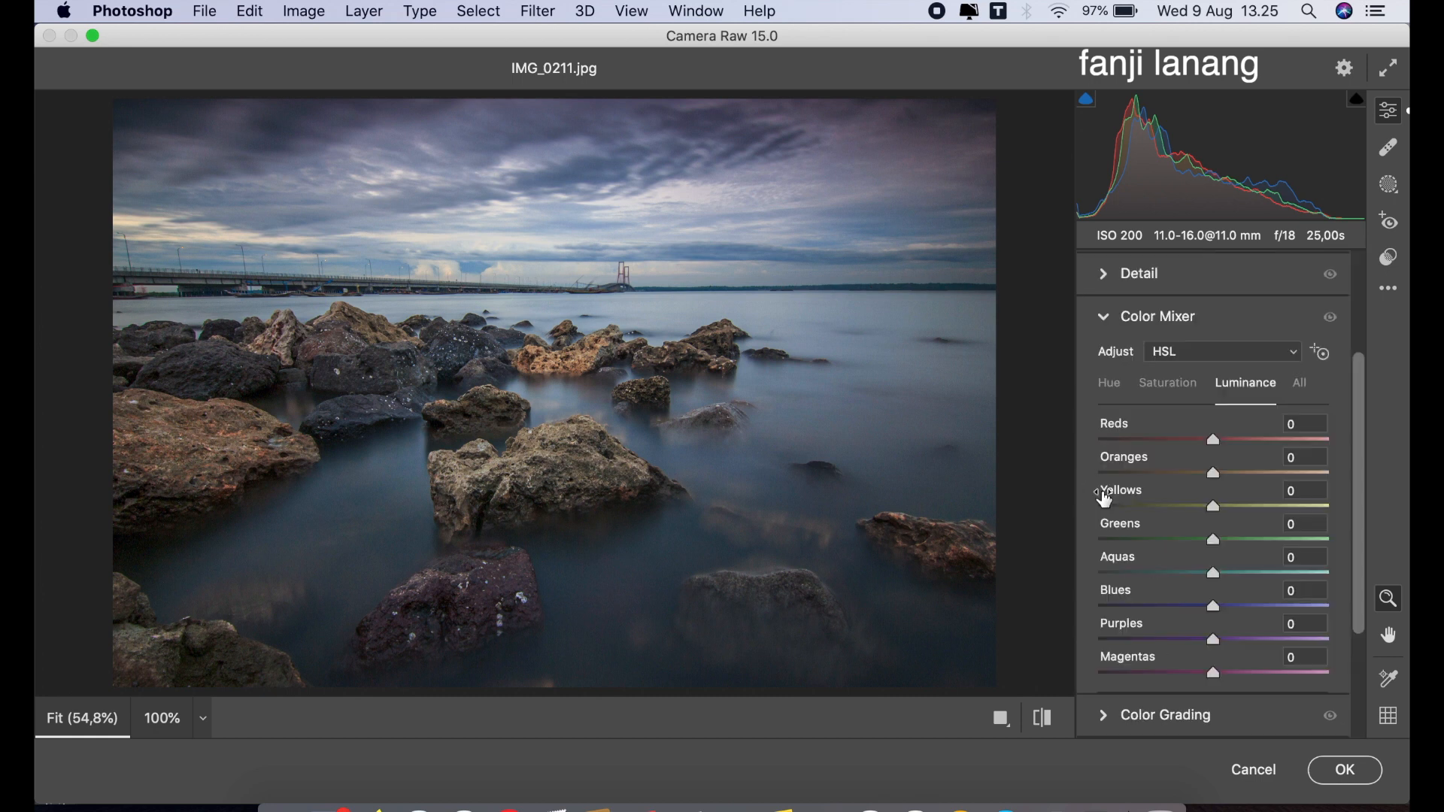
pyautogui.click(1109, 385)
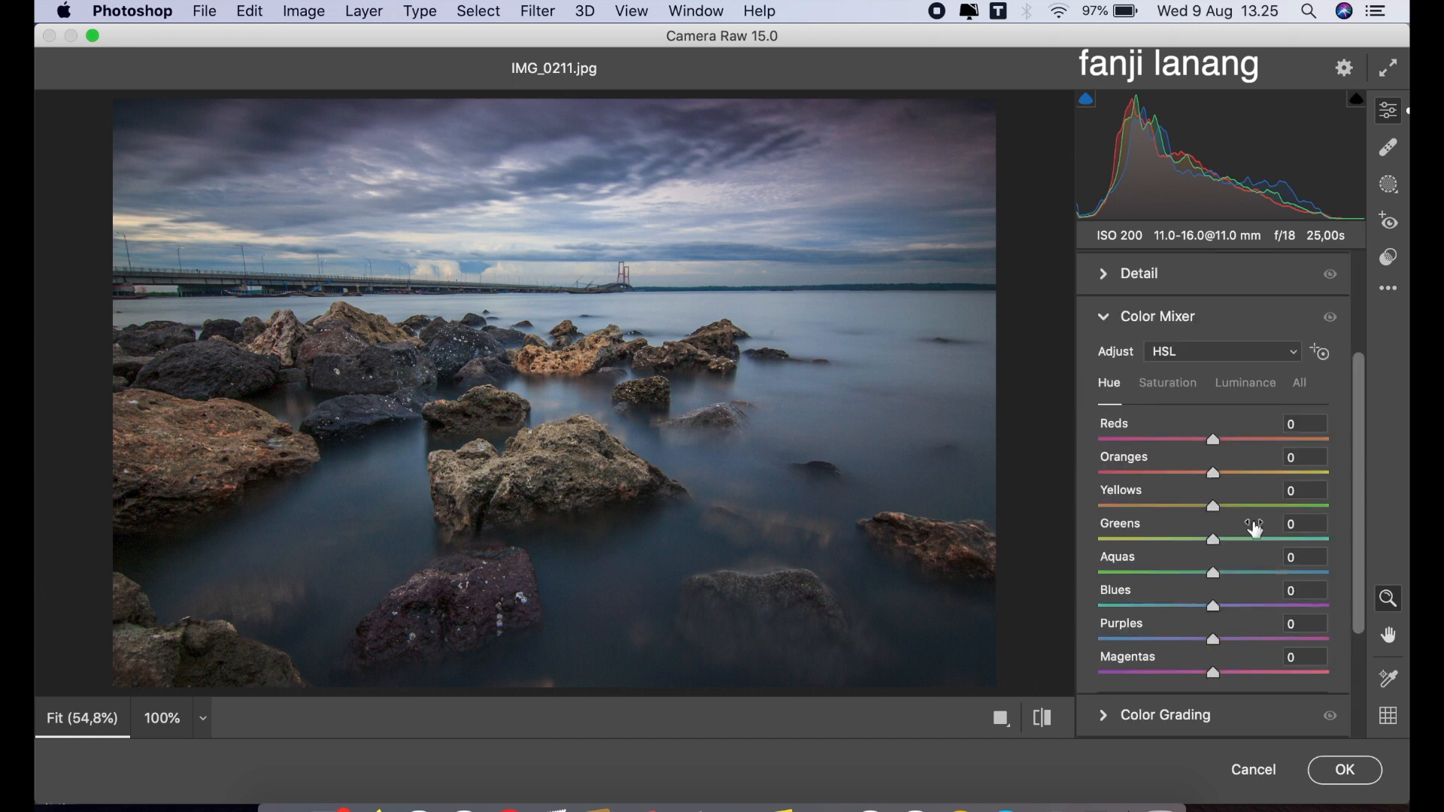
pyautogui.click(1191, 607)
pyautogui.moveTo(1194, 613); pyautogui.dragTo(1038, 670)
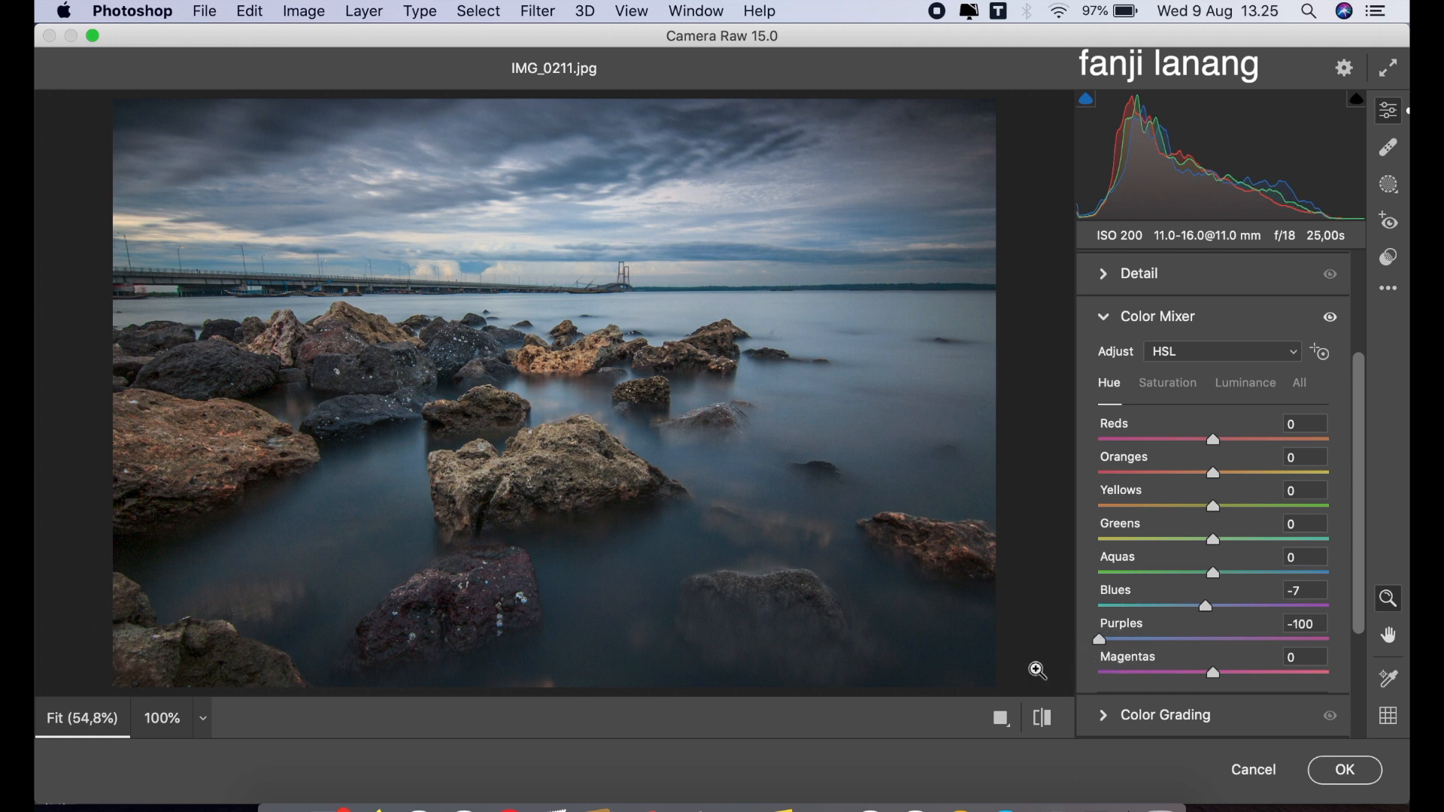
pyautogui.moveTo(1207, 607); pyautogui.dragTo(1211, 611)
pyautogui.click(1043, 723)
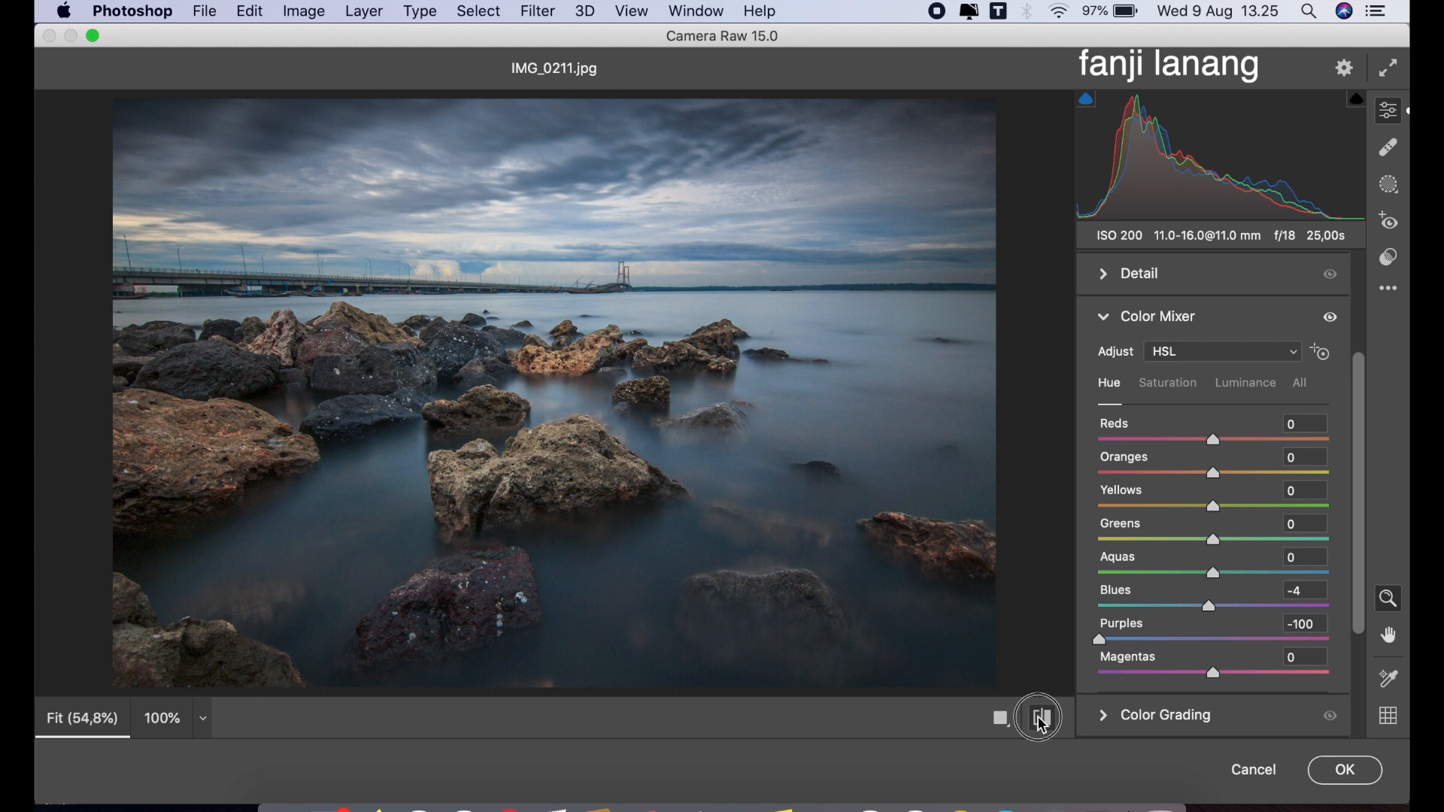
pyautogui.click(1043, 724)
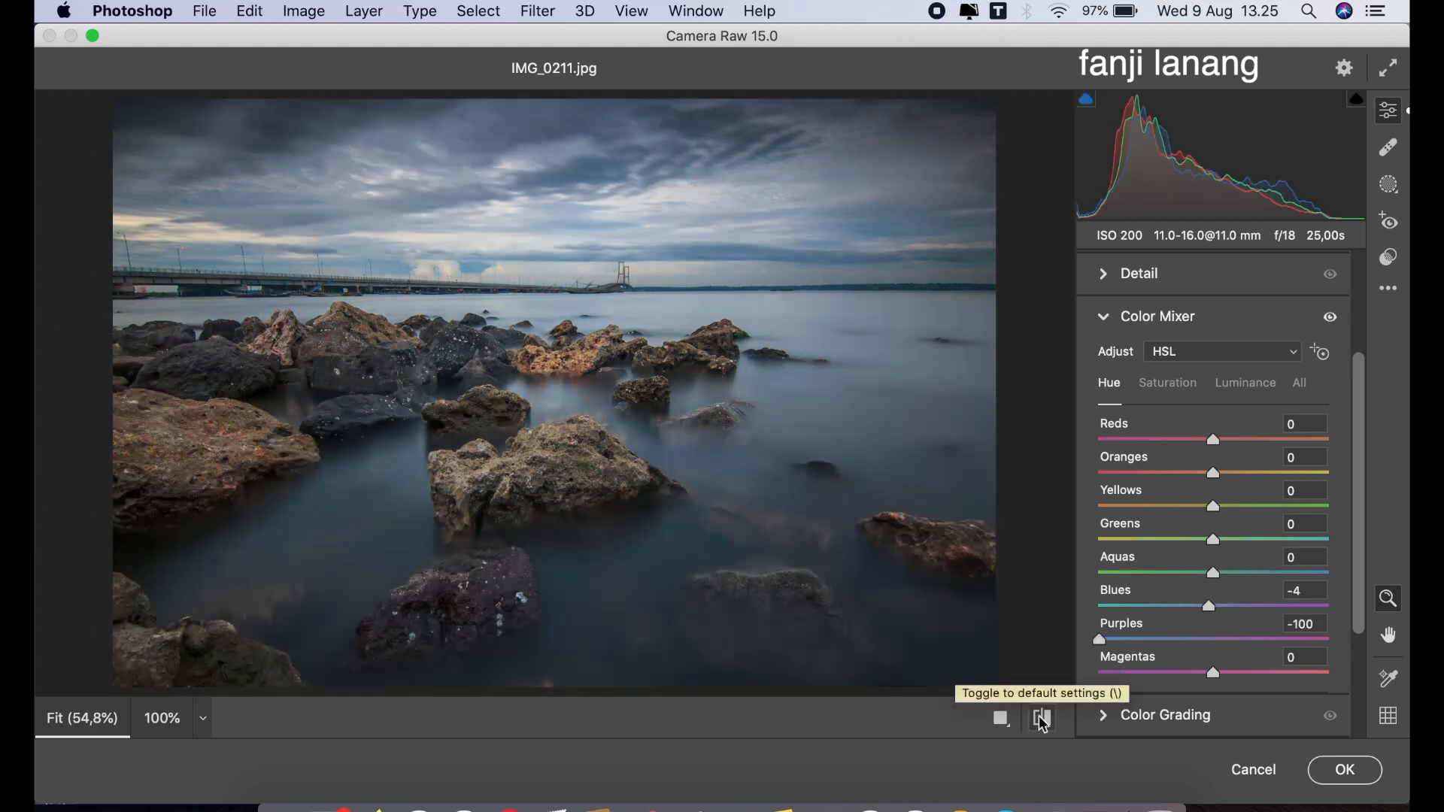
pyautogui.click(1354, 775)
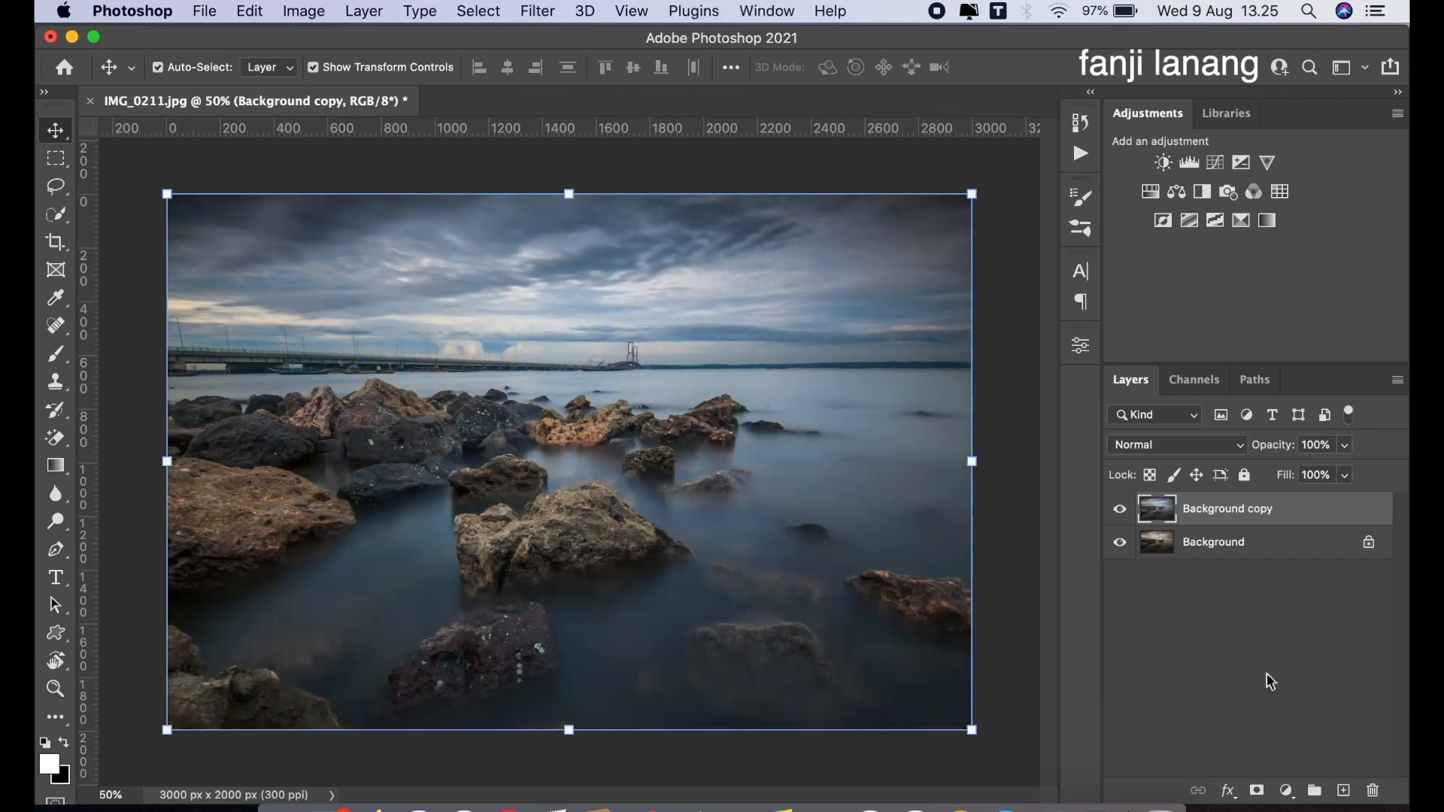
# - Add a Brightness/Contrast adjustment layer above the Background copy with Brightness set to 10
pyautogui.click(1287, 790)
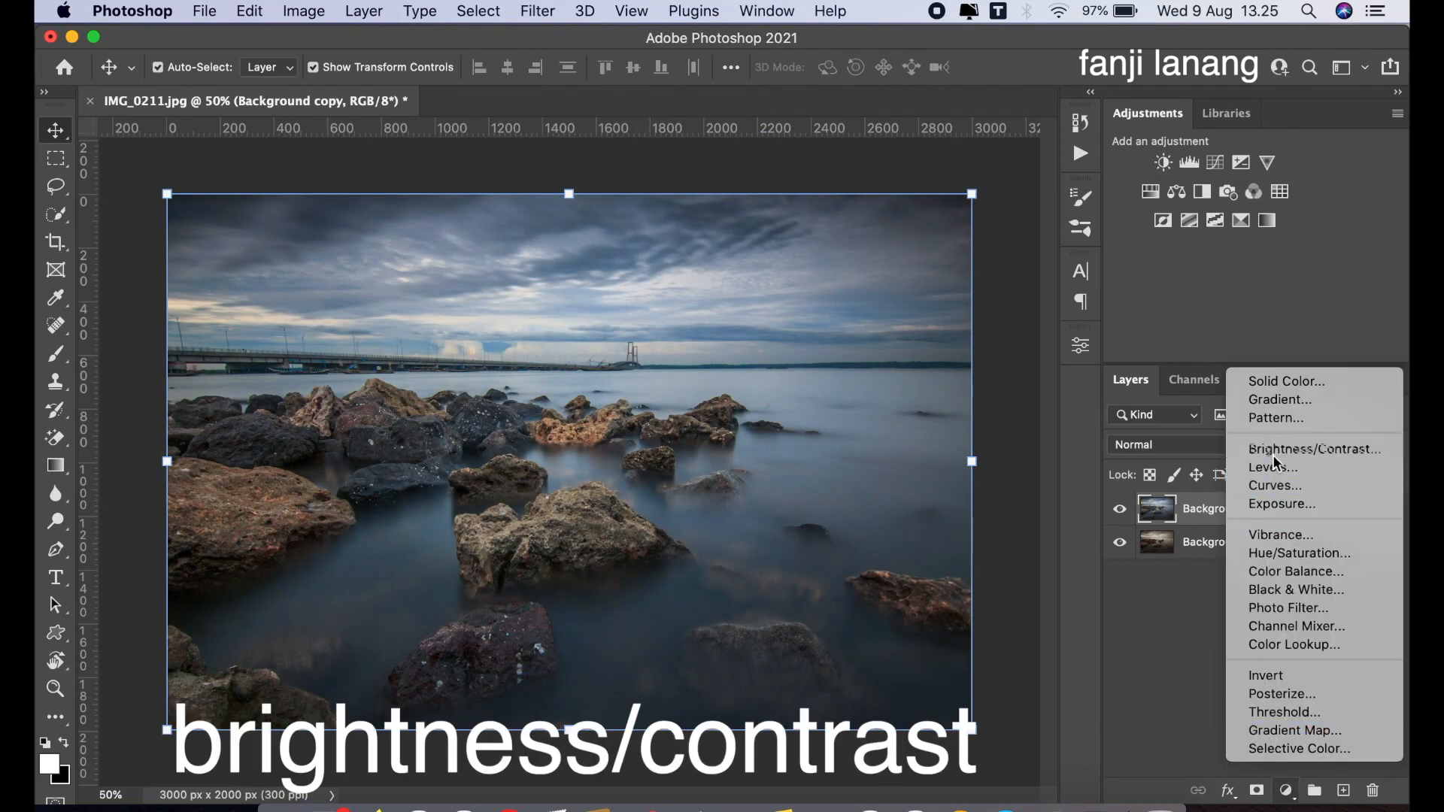
pyautogui.click(1294, 449)
pyautogui.moveTo(909, 472); pyautogui.dragTo(911, 469)
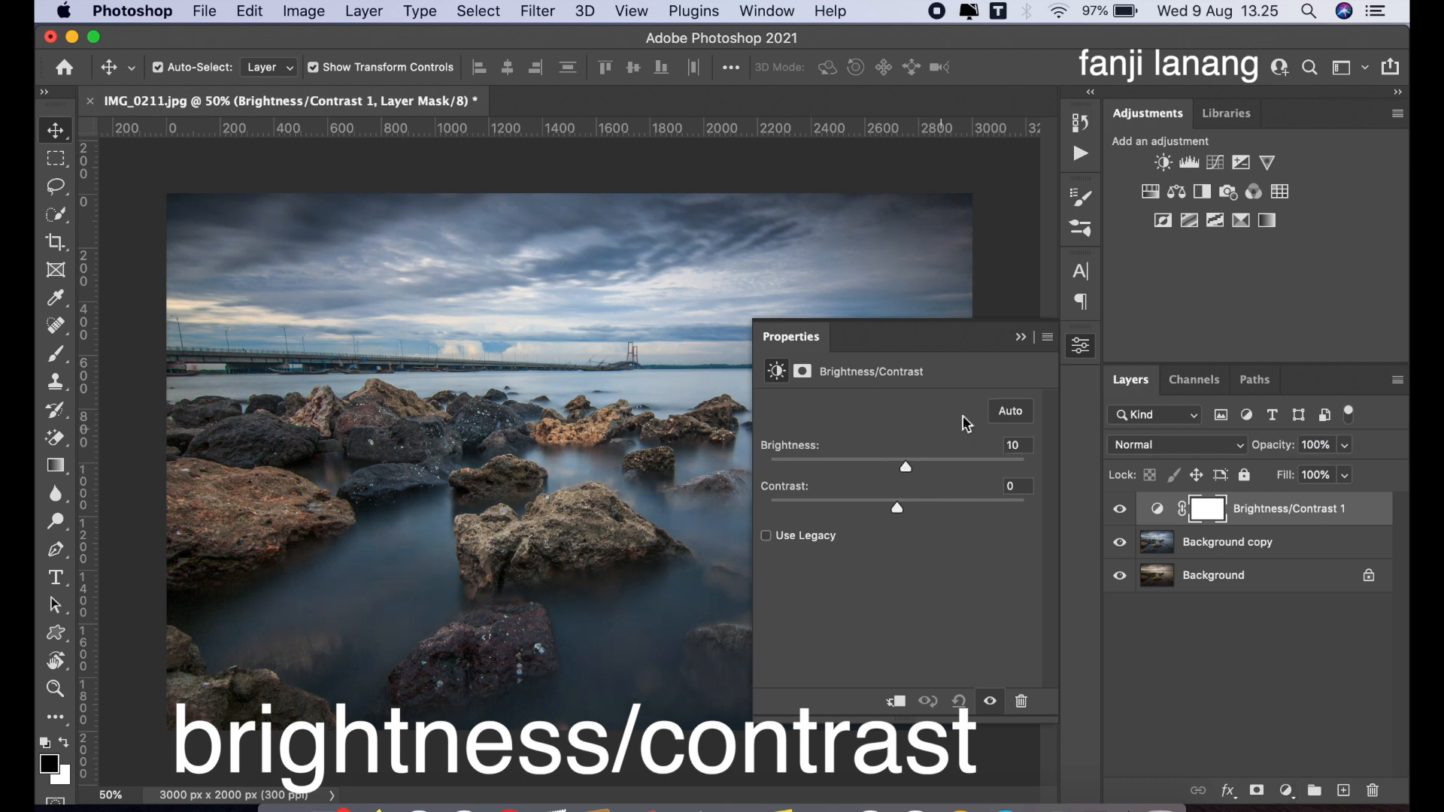
pyautogui.click(1020, 338)
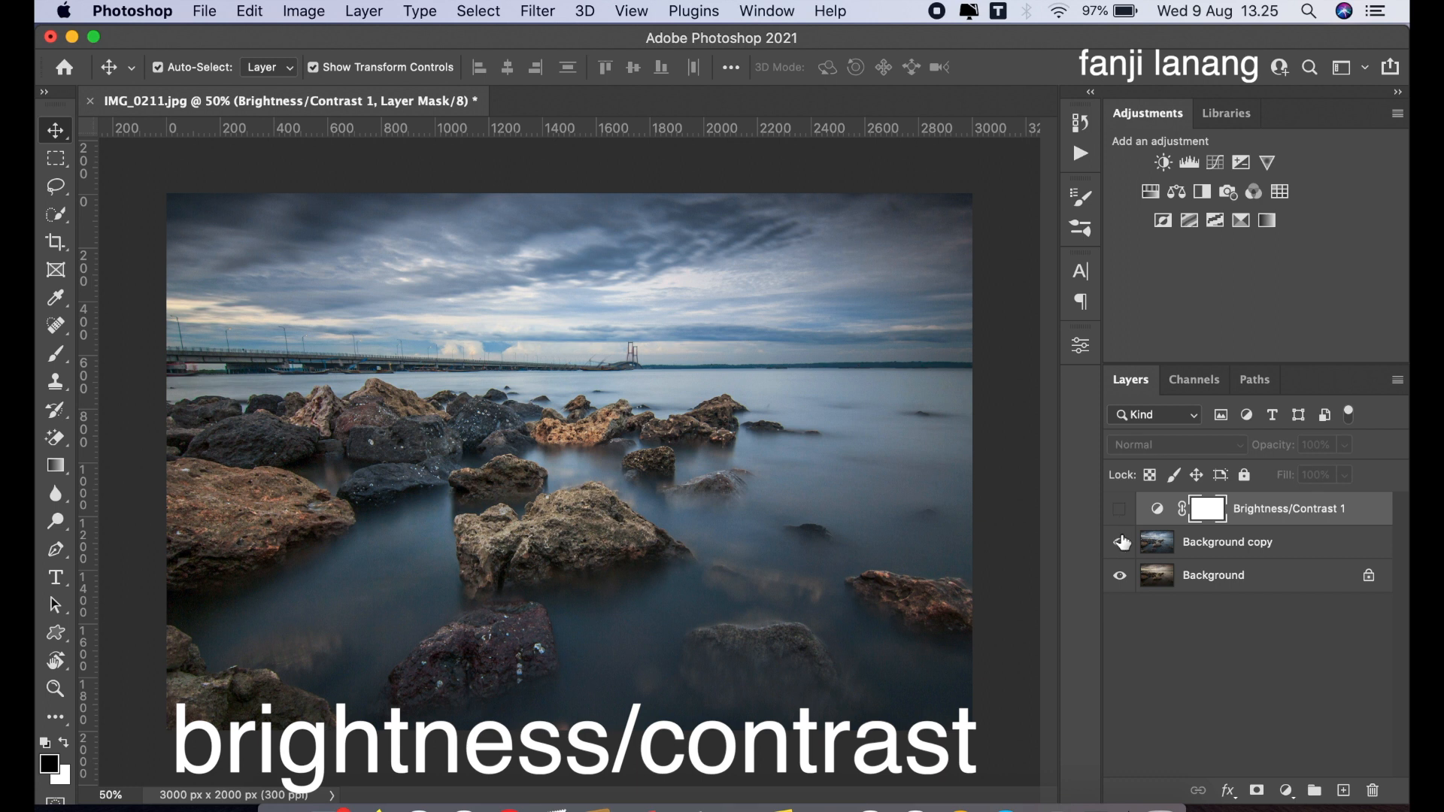
# - Compare the photo with and without the Brightness/Contrast and Background copy layers by toggling their visibility
pyautogui.click(1120, 509)
pyautogui.click(1121, 542)
pyautogui.click(1121, 543)
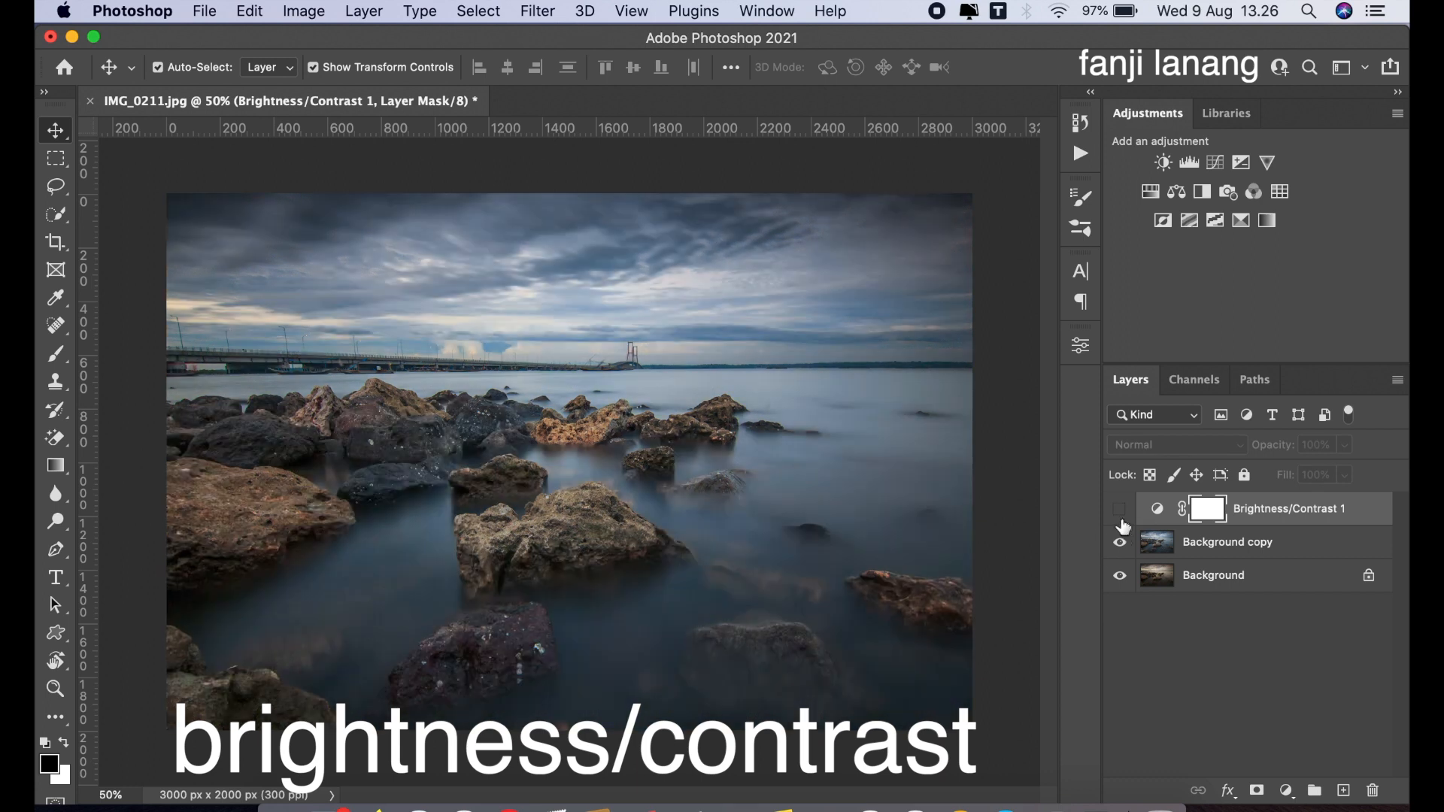
pyautogui.click(1120, 509)
pyautogui.click(1121, 509)
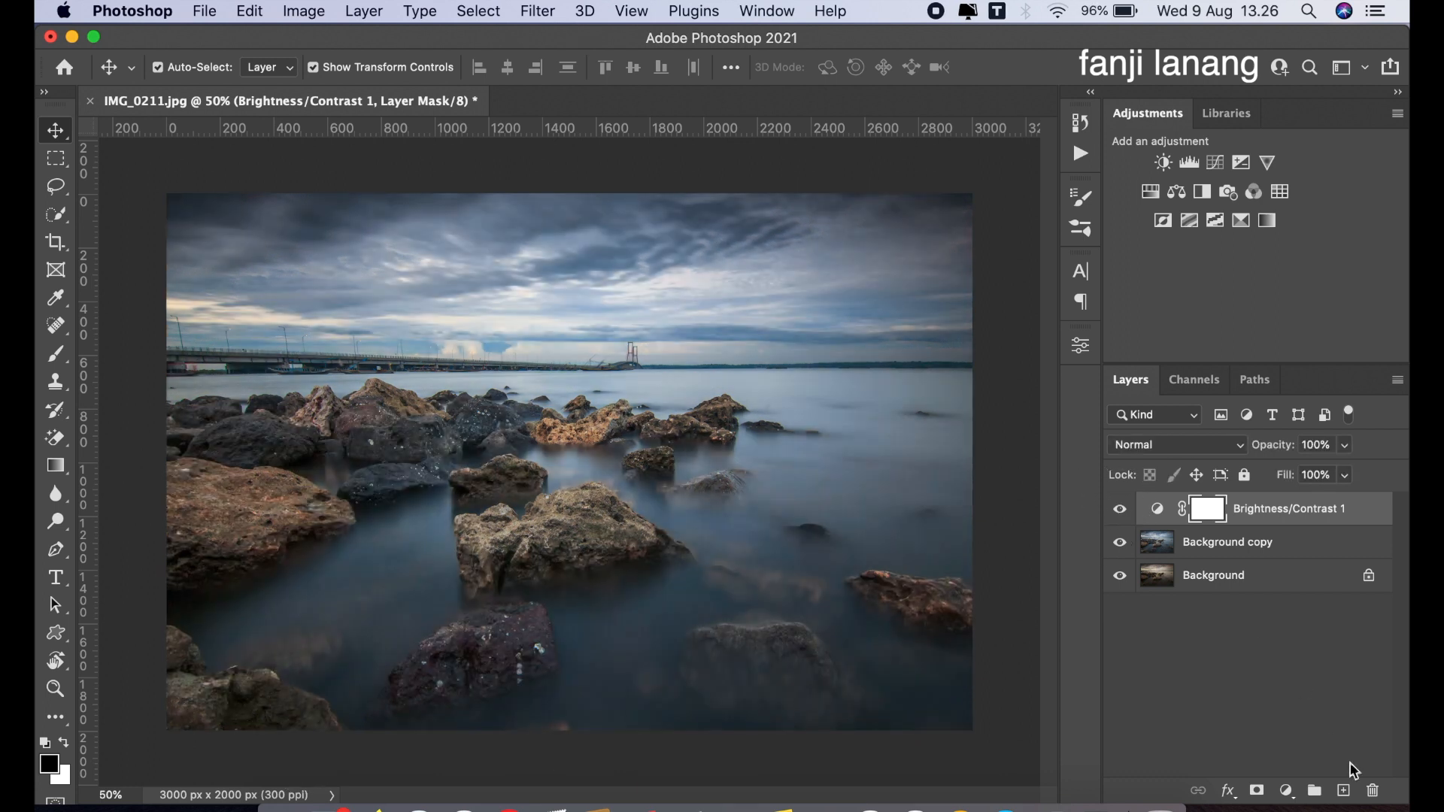
# - Add a new layer and stamp the signature brush in white at size 300 in the photo's lower-right corner
pyautogui.click(1344, 791)
pyautogui.press('x')
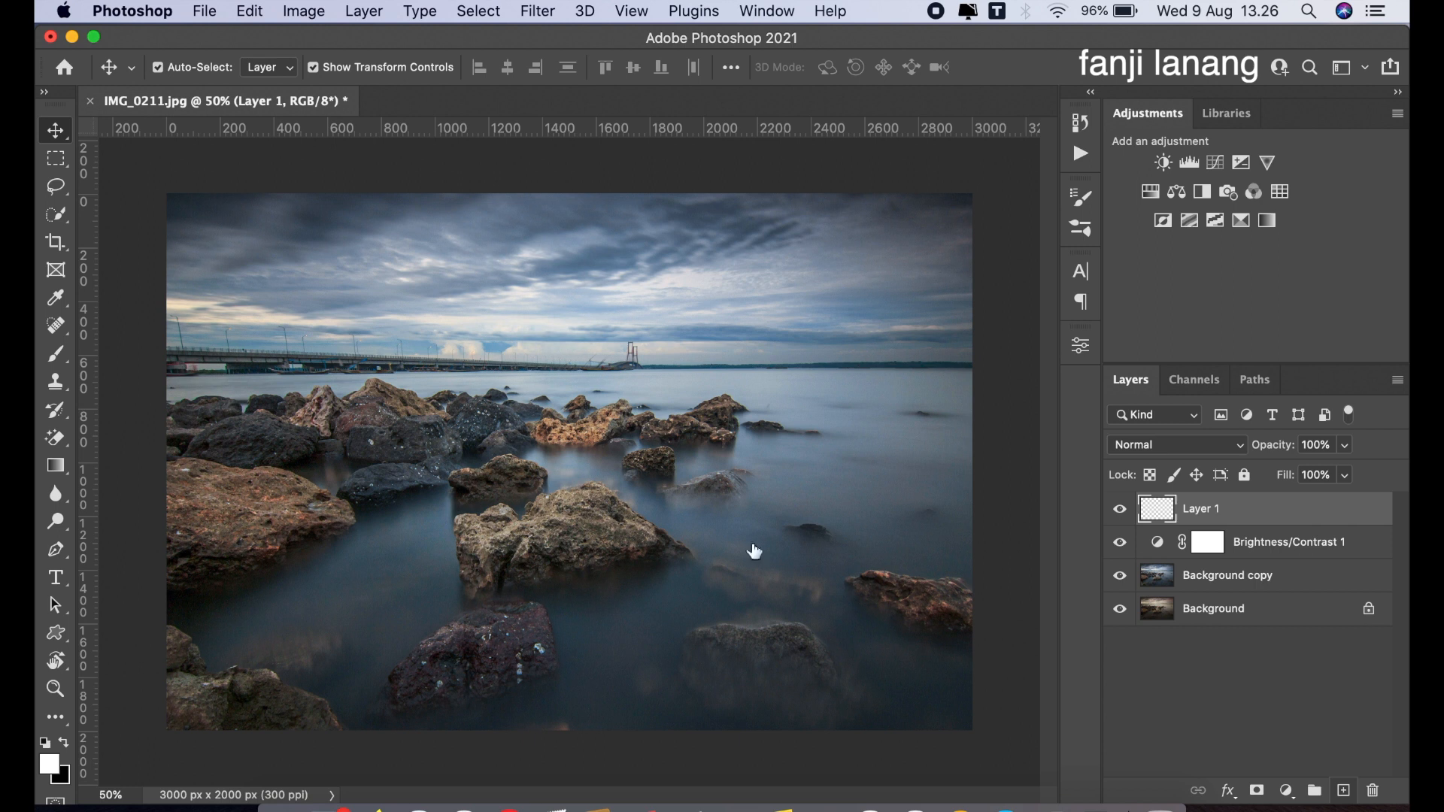
pyautogui.click(57, 357)
pyautogui.click(174, 69)
pyautogui.click(83, 271)
pyautogui.click(451, 115)
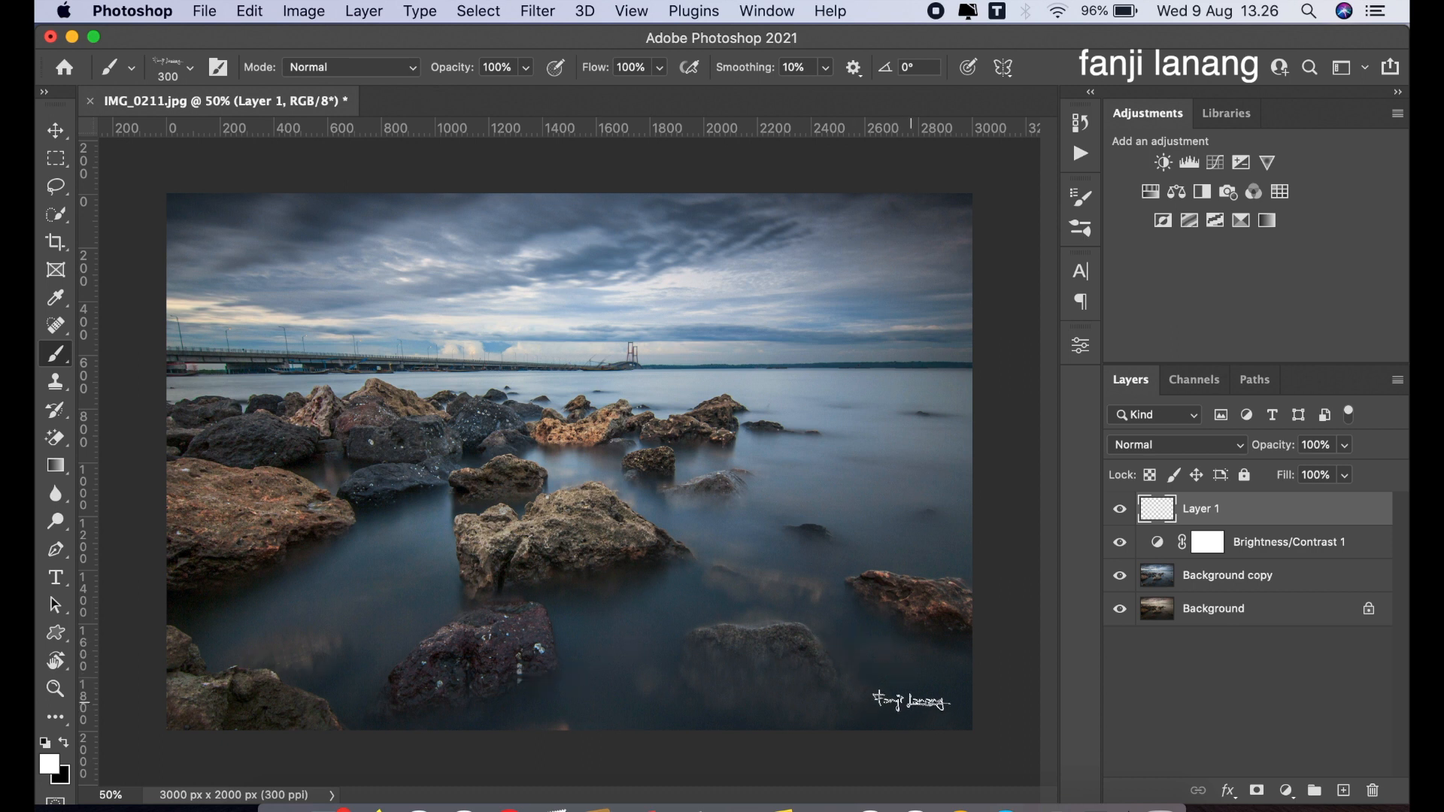
pyautogui.click(912, 701)
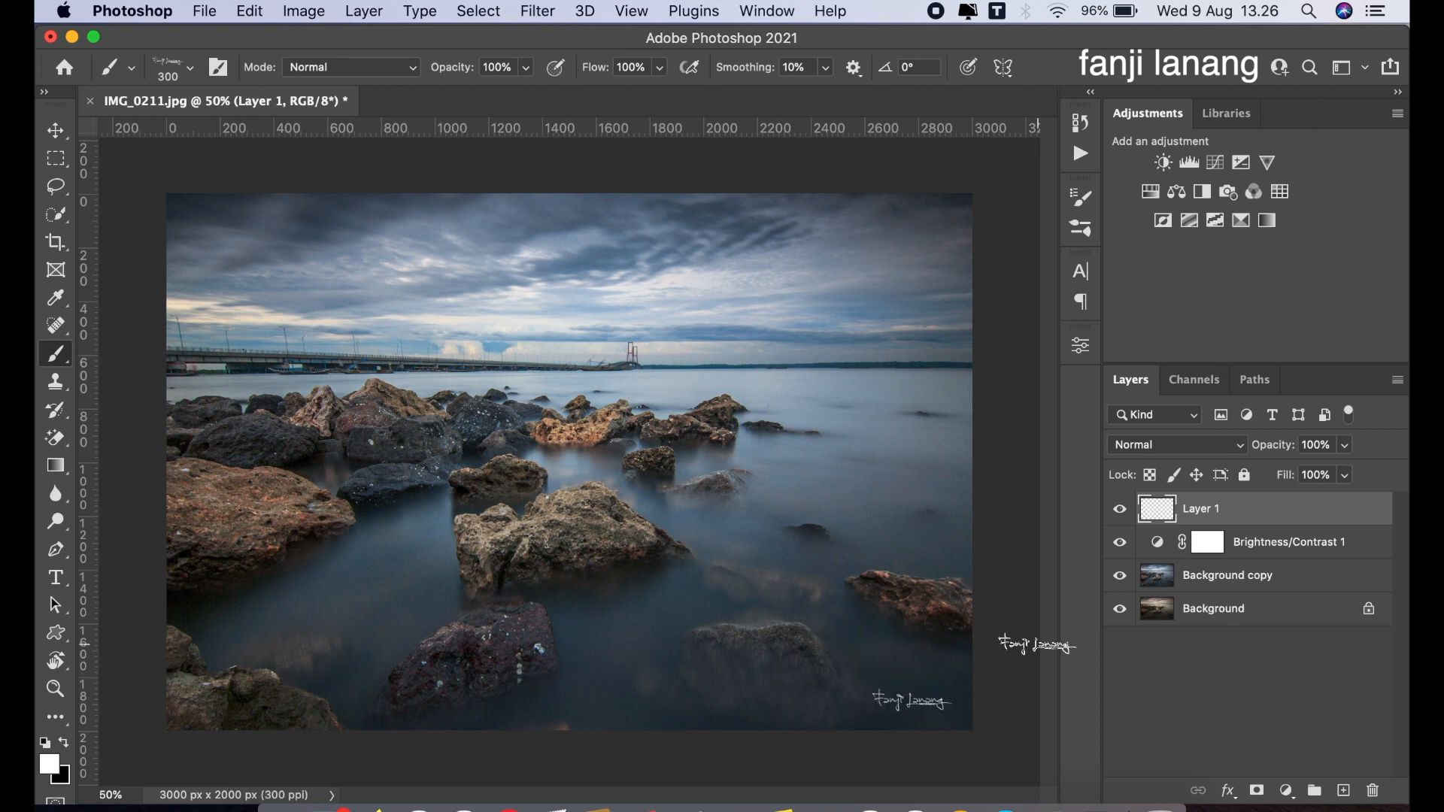